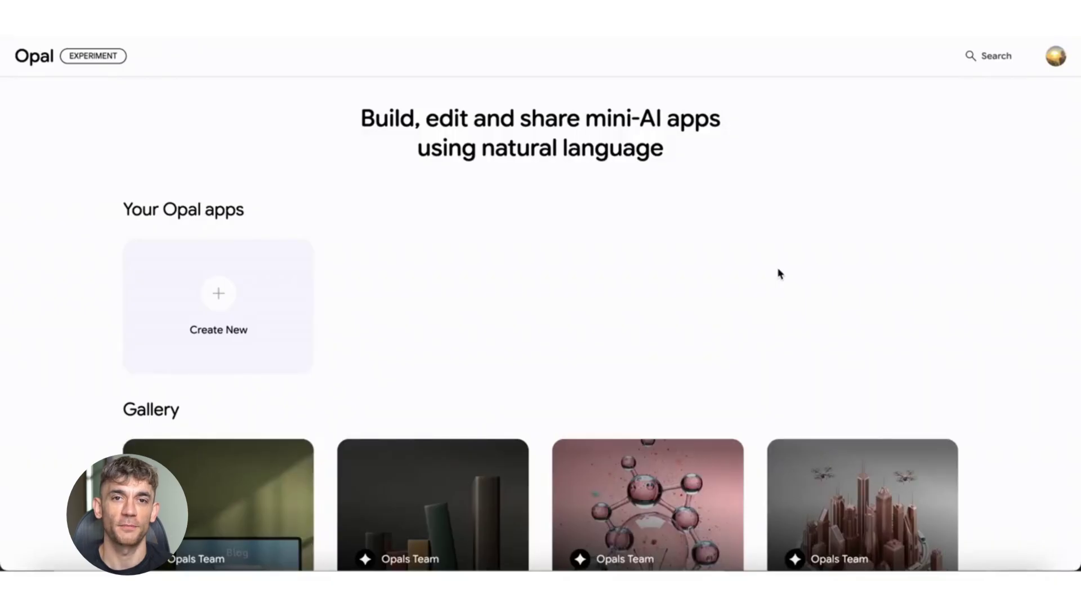
# Scroll down through the Opal home page gallery and back up to the top
pyautogui.scroll(-10, 779, 275)
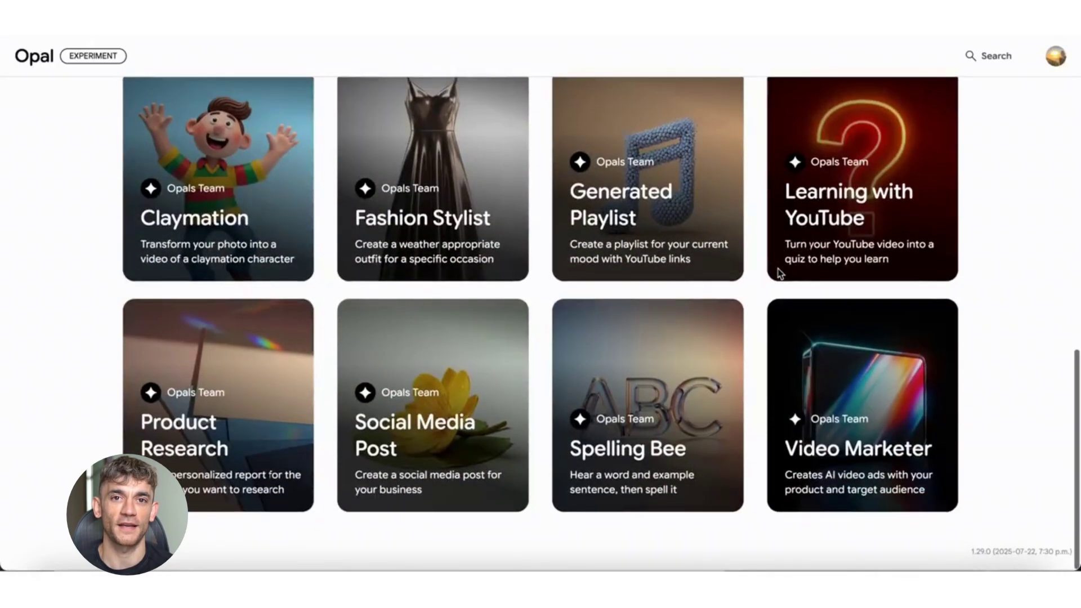
pyautogui.scroll(10, 780, 275)
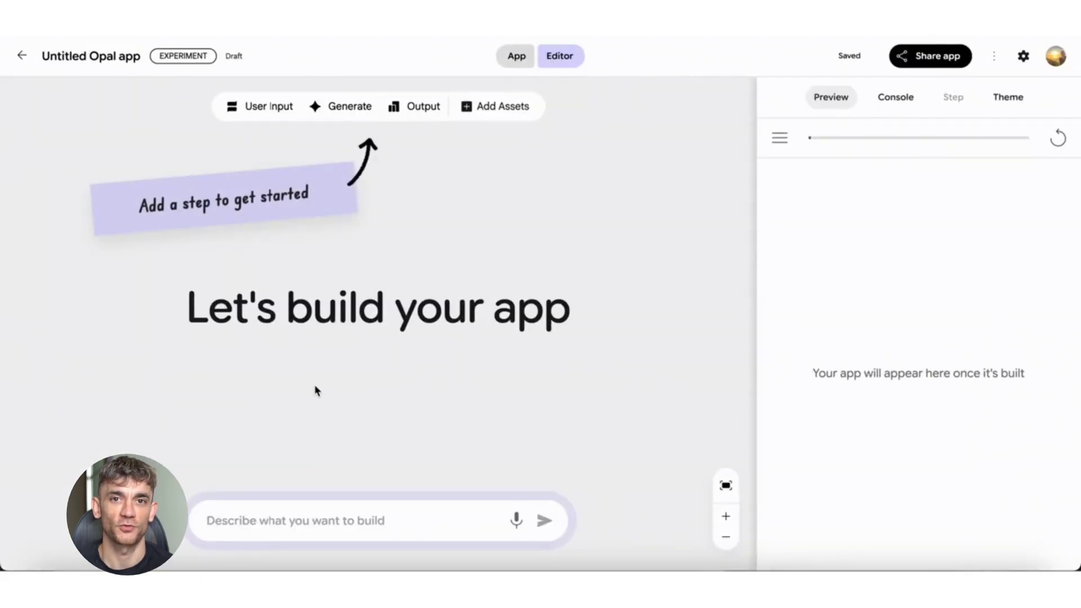
# Paste the blog app description into the prompt box and generate the app
pyautogui.click(306, 515)
pyautogui.write('An app that takes a topic and use case context as input, and generates a blog post with a video')
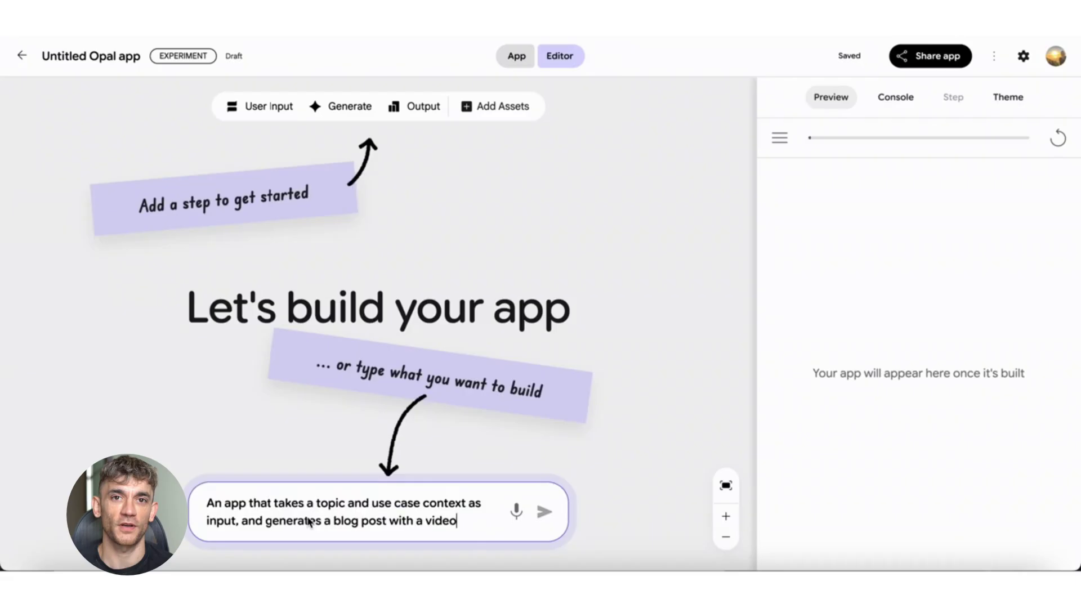
pyautogui.click(545, 512)
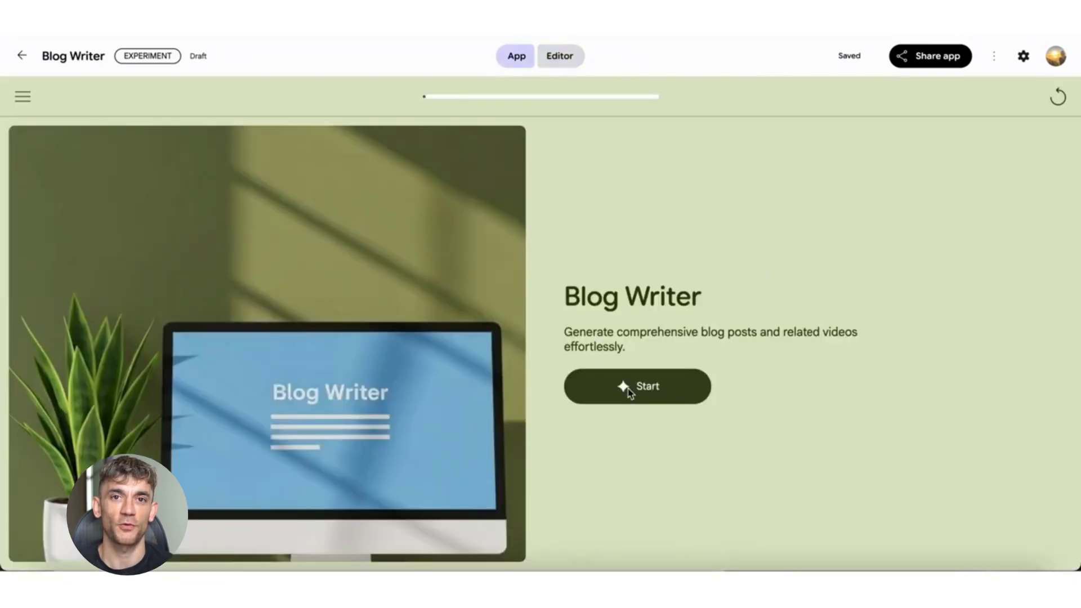
# Run the Blog Writer with topic 'Future is no-code' and context 'tech freelance blog', then view the video
pyautogui.click(629, 393)
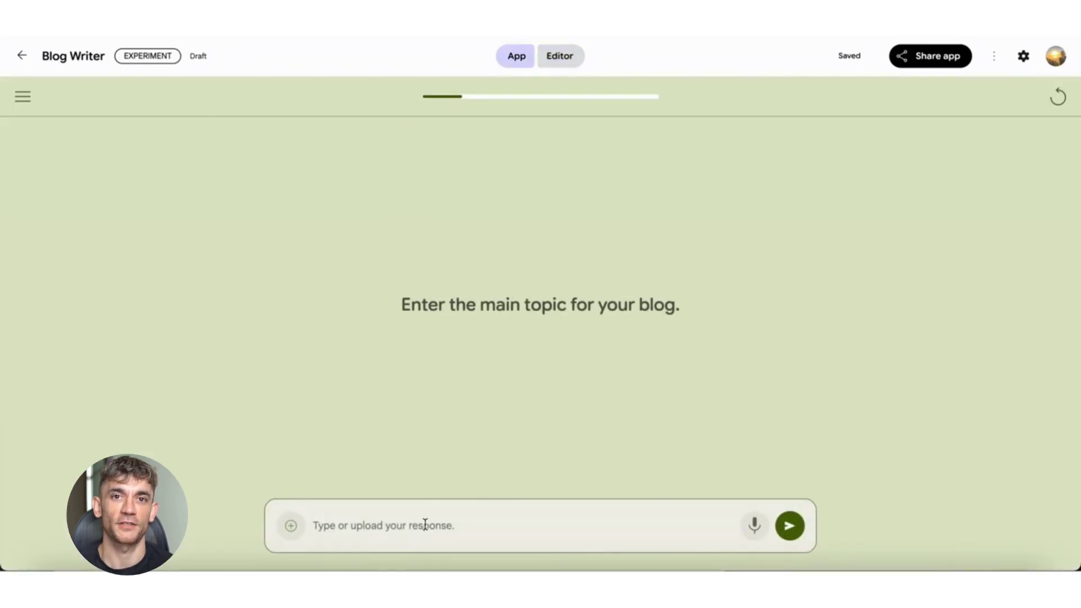
pyautogui.write('Future is no-code')
pyautogui.press('Return')
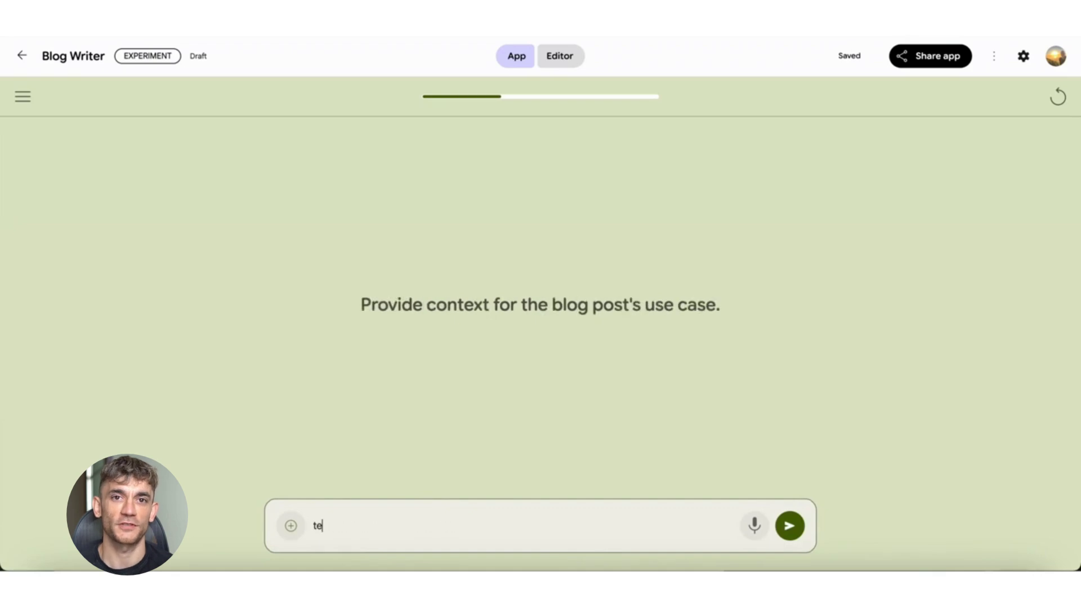
pyautogui.write('tech freelance blog')
pyautogui.press('Return')
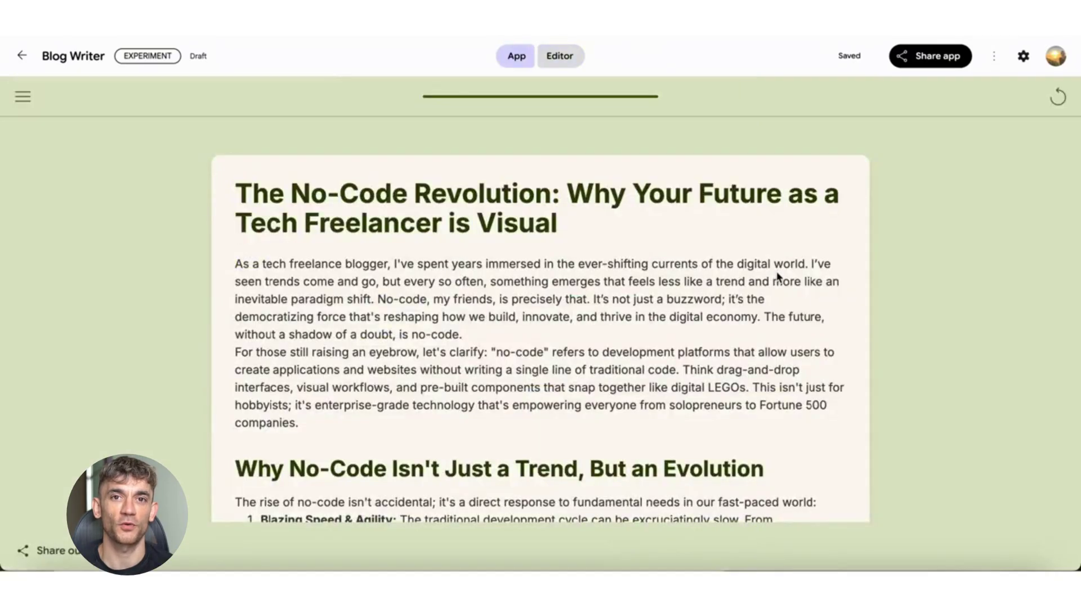
pyautogui.scroll(-15, 778, 275)
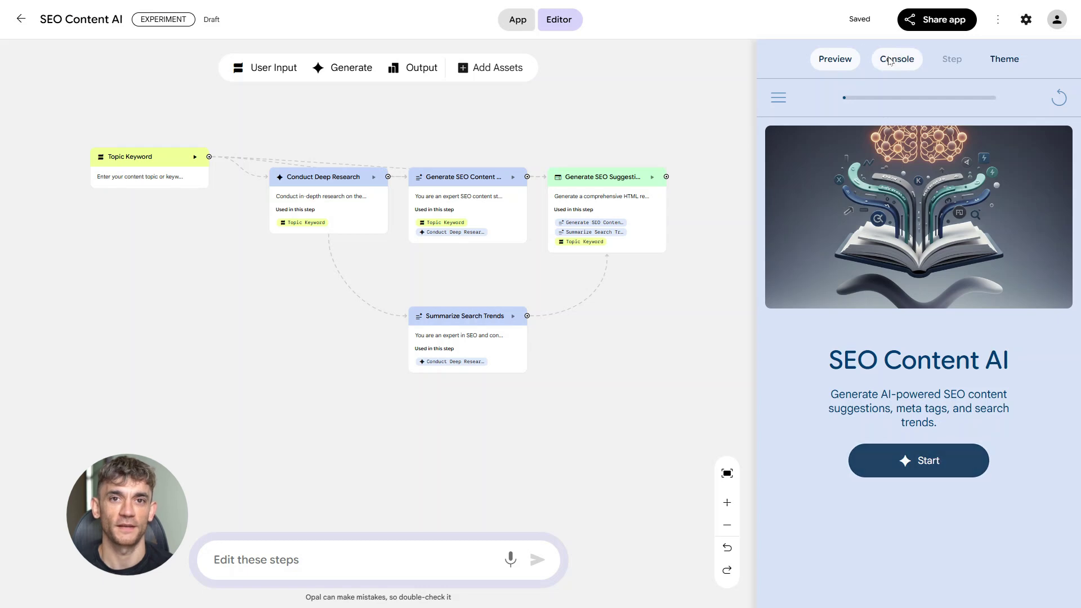
# Check the run console, then start the SEO Content AI app from the preview
pyautogui.click(896, 60)
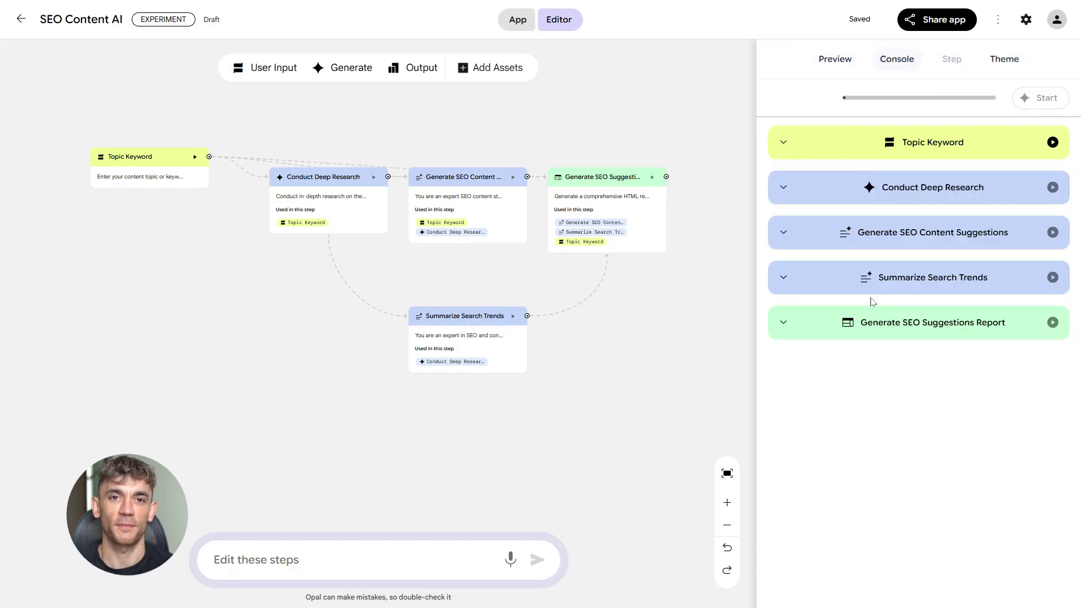
pyautogui.click(826, 60)
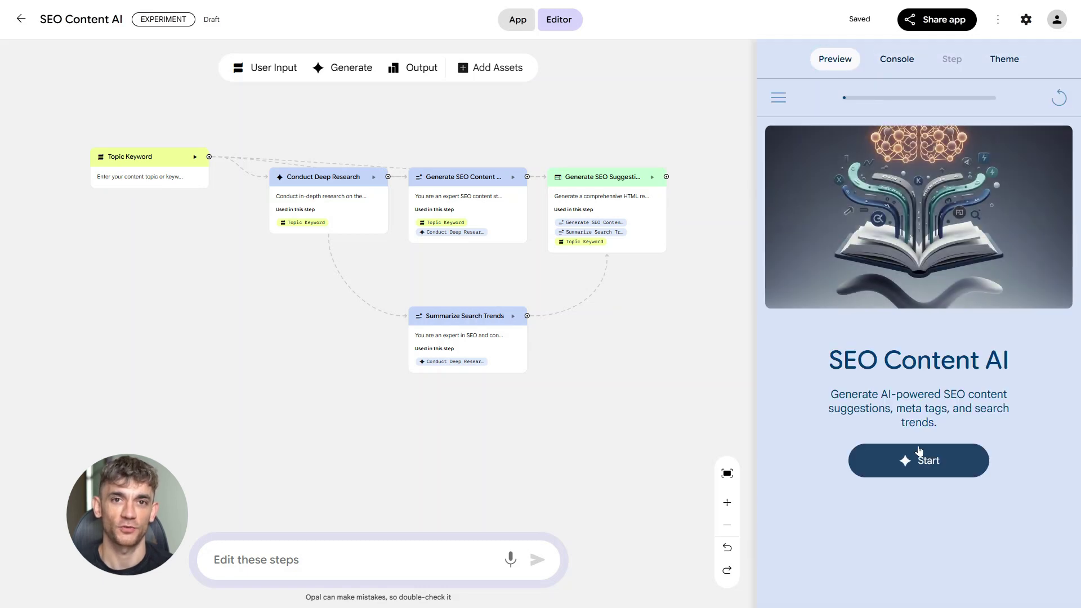
pyautogui.click(908, 460)
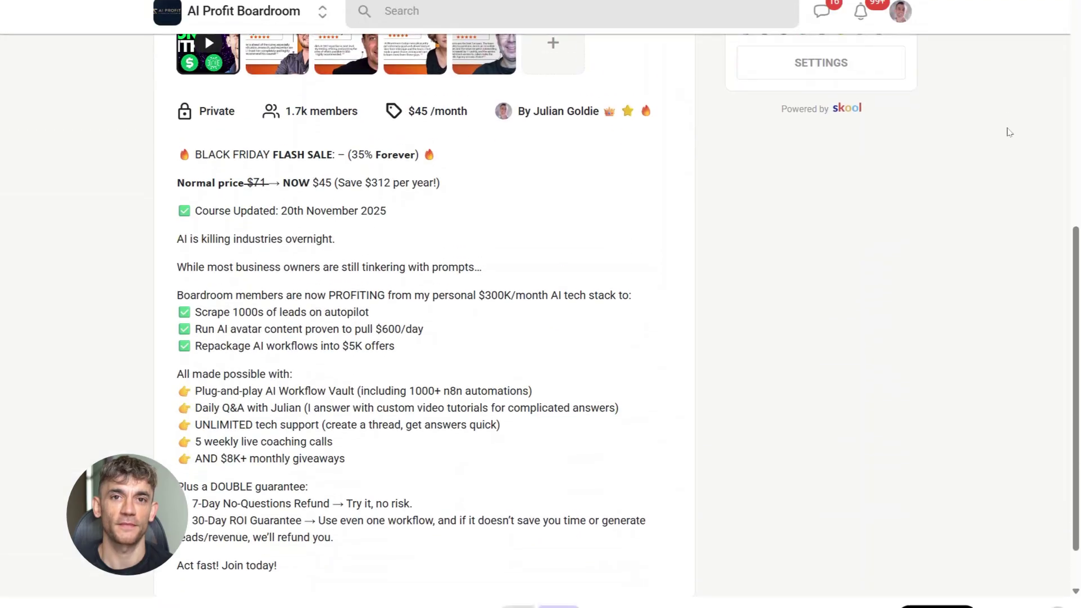
# Browse the AI Profit Boardroom course list in the Skool Classroom
pyautogui.scroll(-1, 1009, 131)
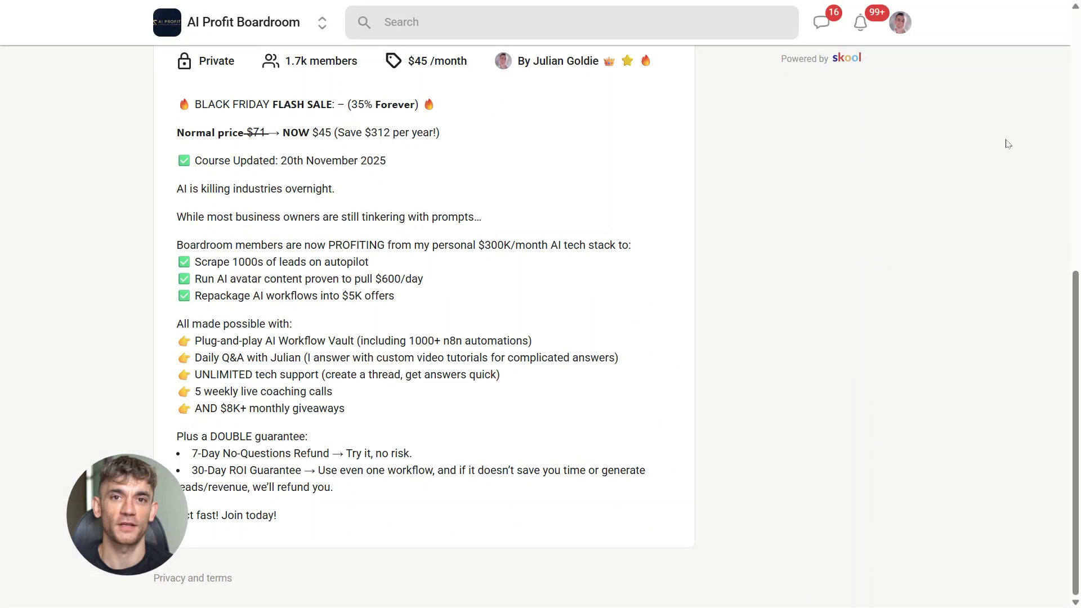
pyautogui.scroll(10, 1008, 144)
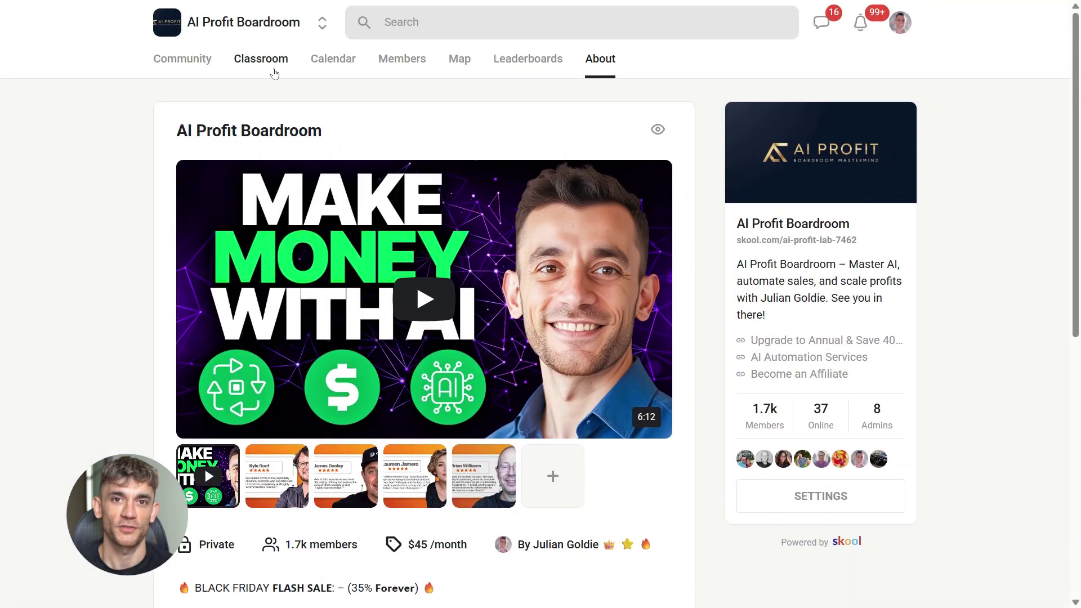
pyautogui.click(272, 71)
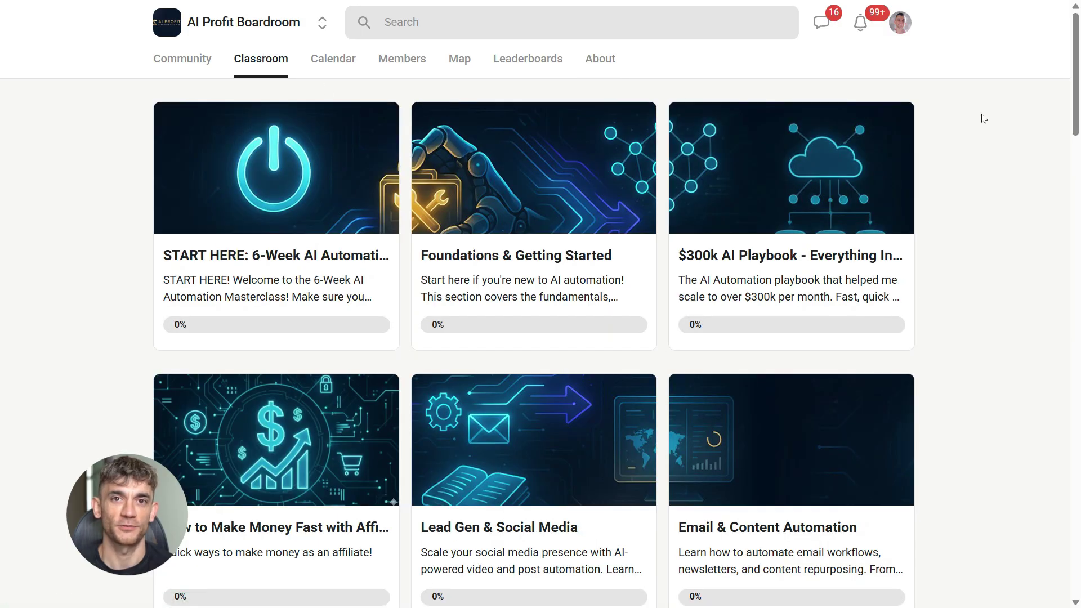
pyautogui.scroll(-10, 1044, 96)
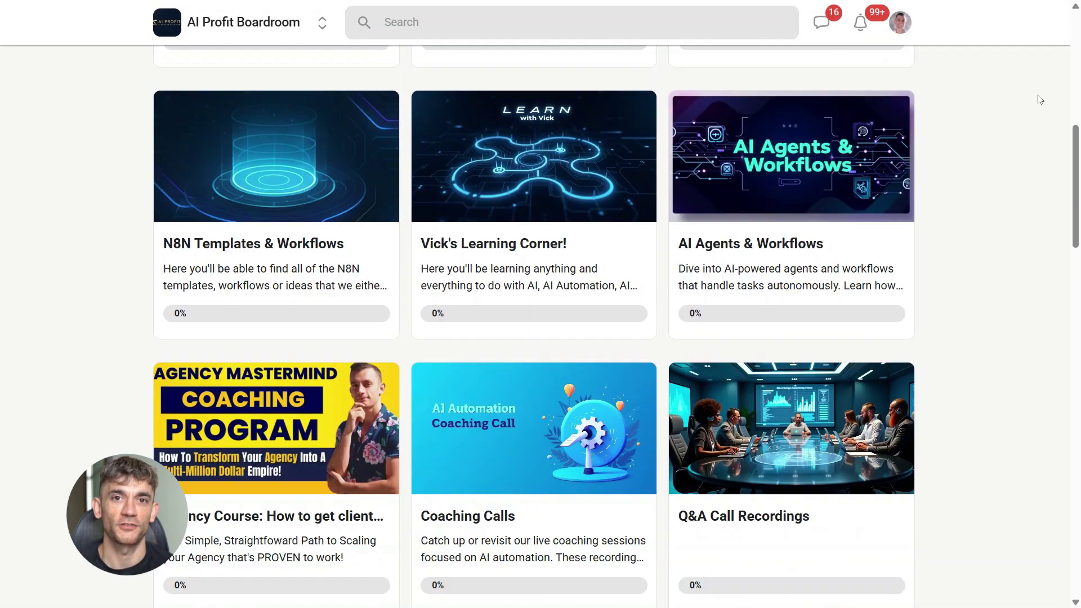
pyautogui.scroll(-12, 1041, 99)
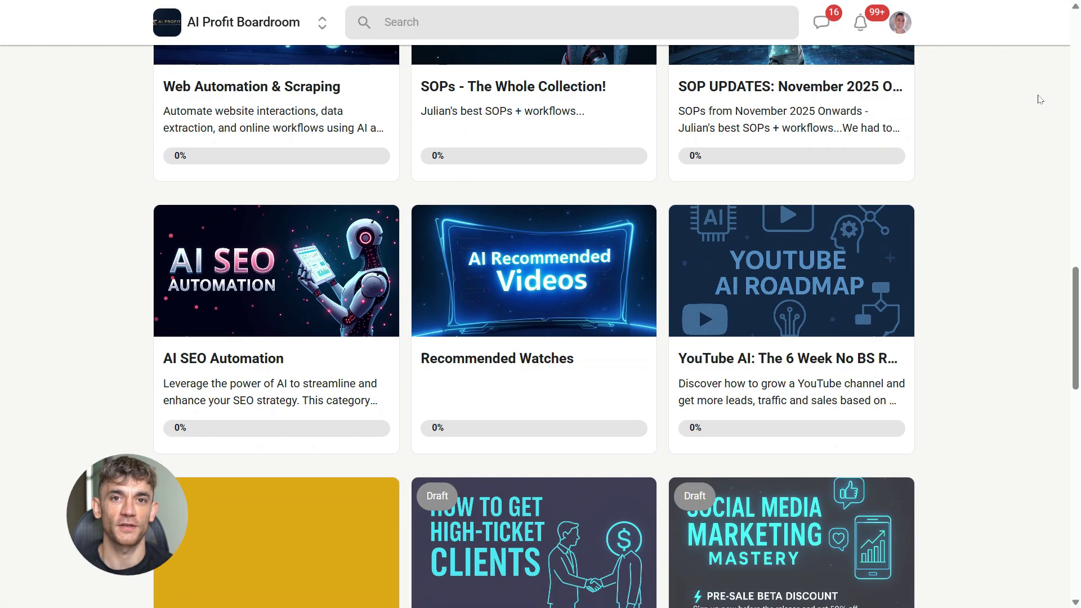
pyautogui.scroll(-10, 1038, 102)
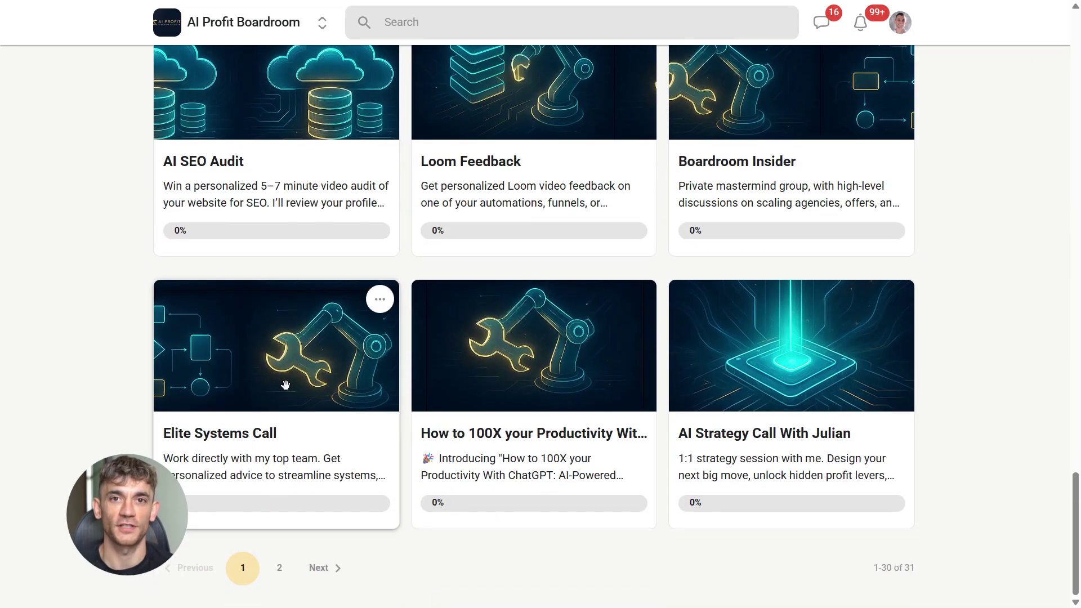
pyautogui.scroll(20, 304, 347)
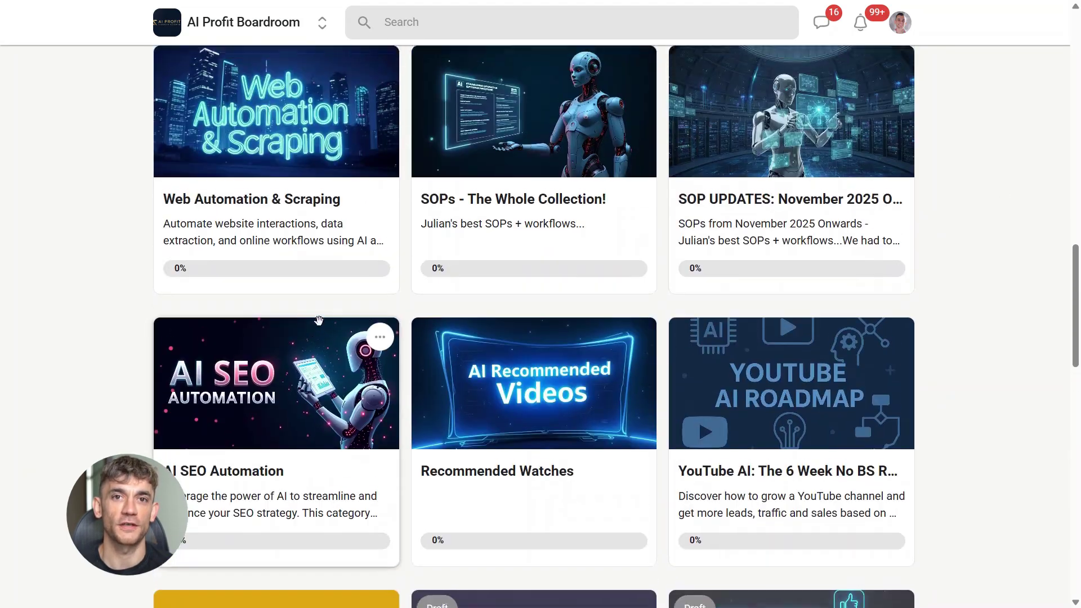
pyautogui.scroll(12, 319, 321)
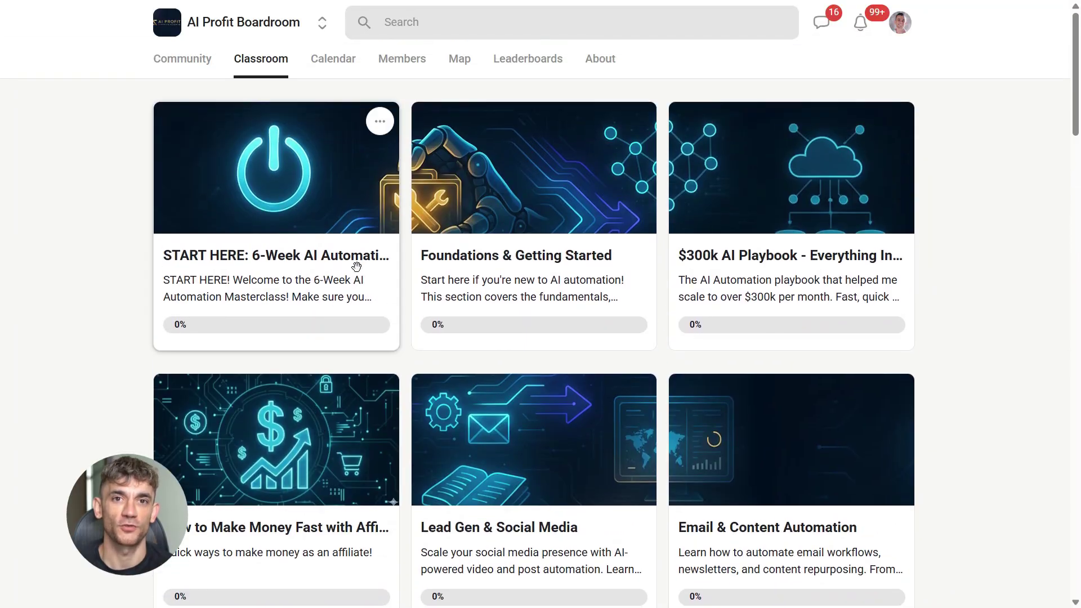
# Return to the About page and show a testimonial image in the main media area
pyautogui.click(611, 57)
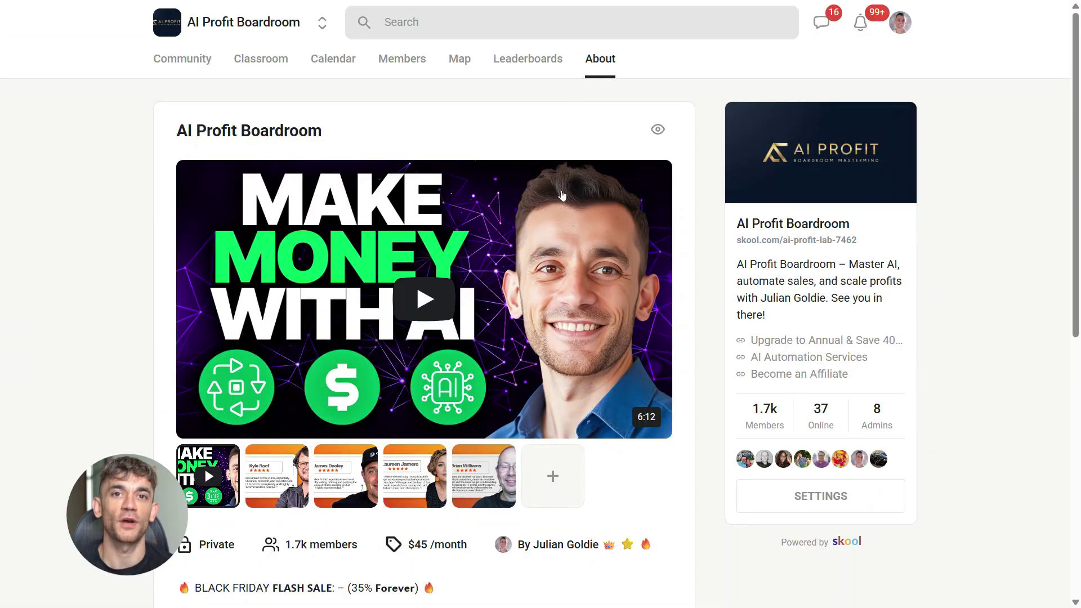
pyautogui.scroll(-6, 495, 253)
pyautogui.click(281, 139)
pyautogui.scroll(6, 326, 211)
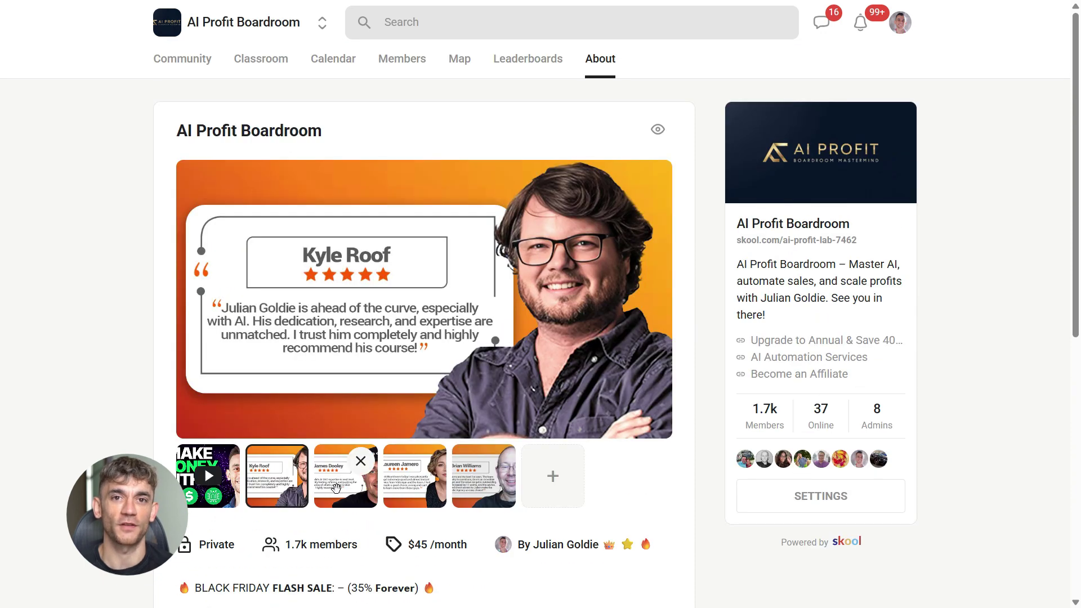
# Show the next testimonial, then in Opal submit FITNESS as the topic keyword
pyautogui.click(335, 488)
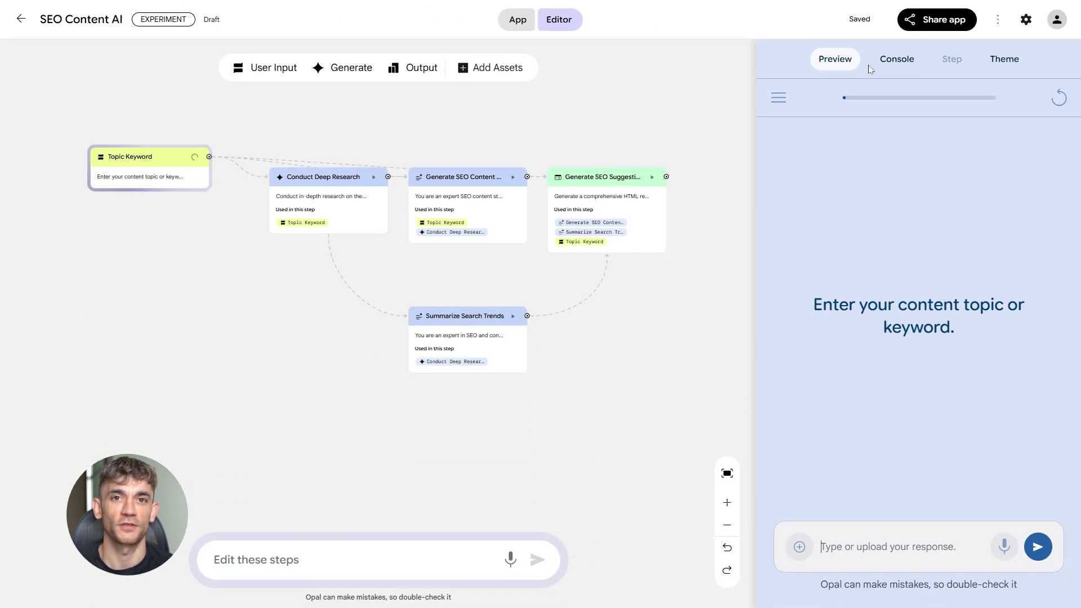
pyautogui.click(900, 64)
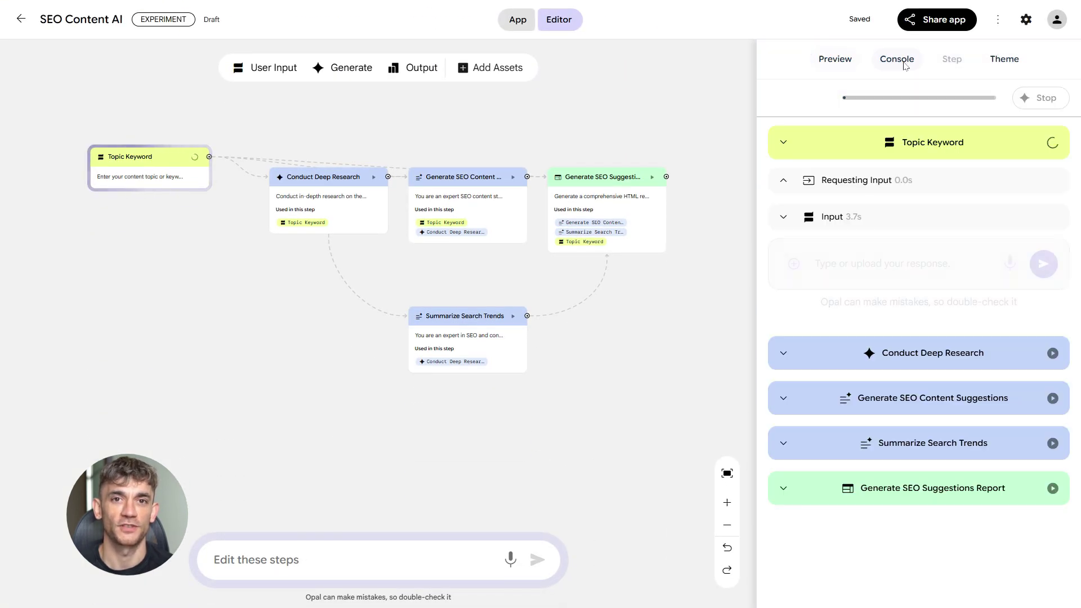
pyautogui.click(996, 63)
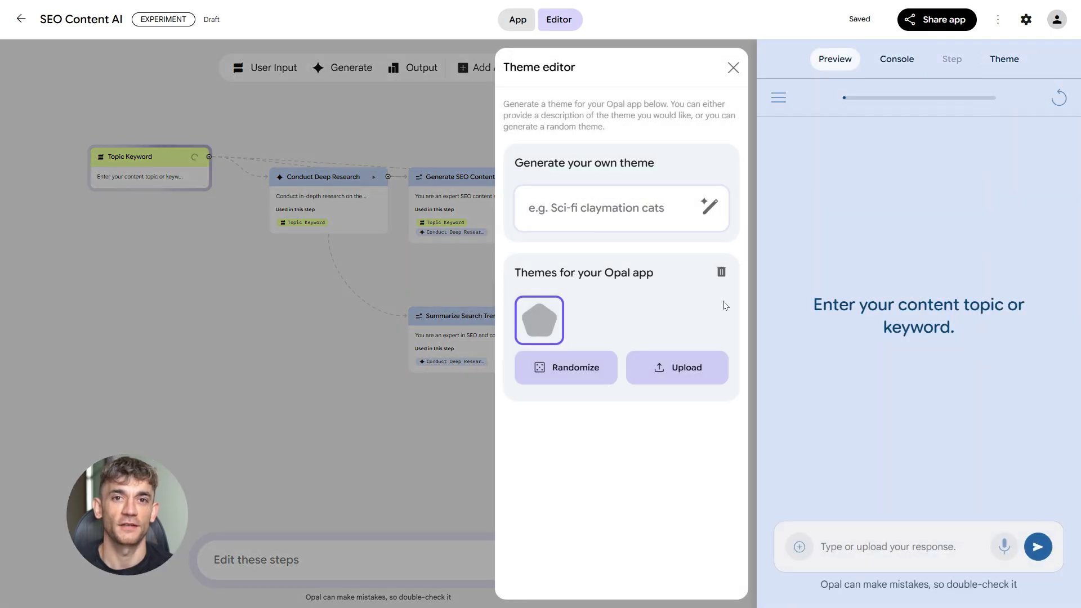
pyautogui.click(899, 66)
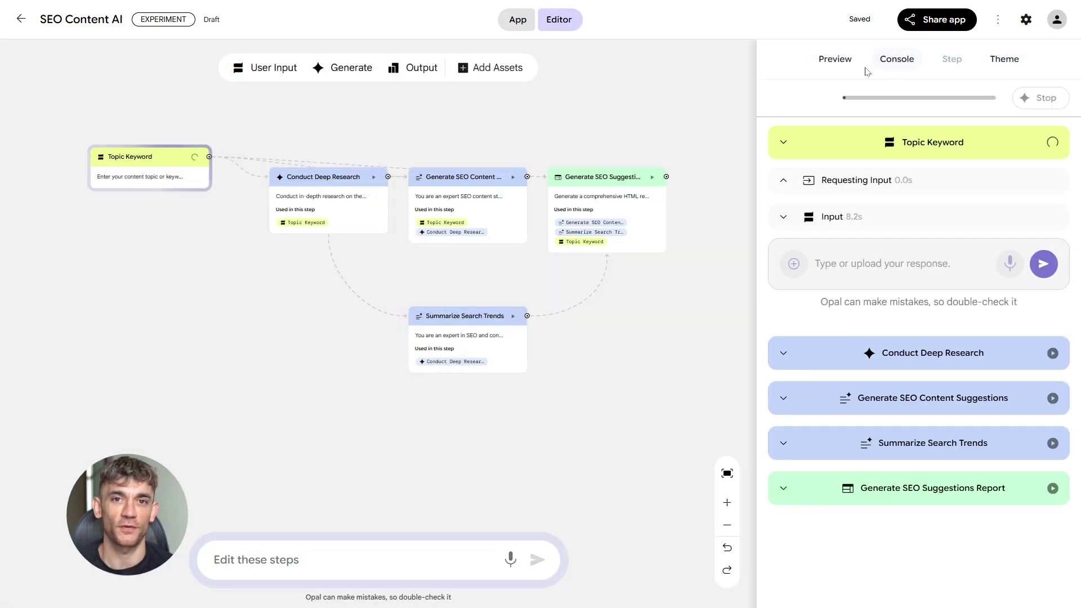
pyautogui.click(840, 57)
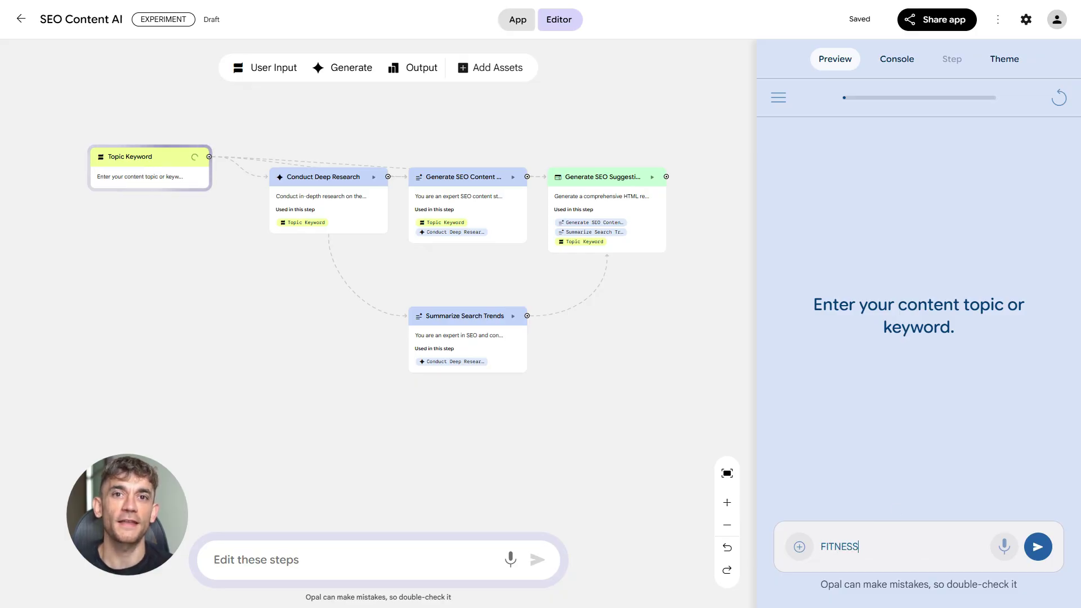
pyautogui.click(1036, 547)
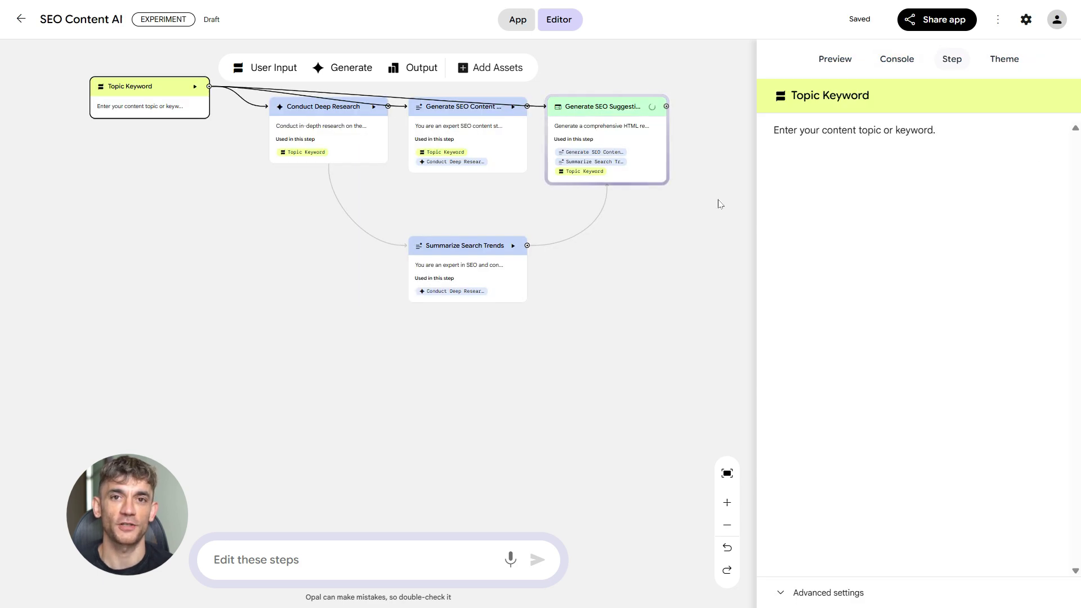
# Review the SEO Suggestions, Search Trends, SEO Content and Deep Research prompts, then show the console output
pyautogui.click(589, 148)
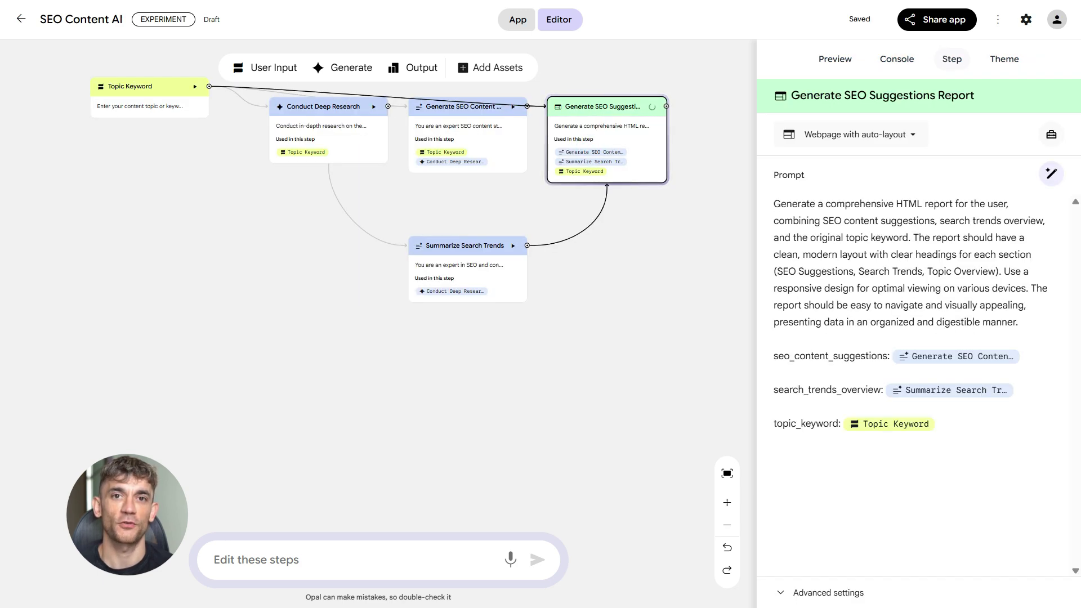
pyautogui.click(472, 286)
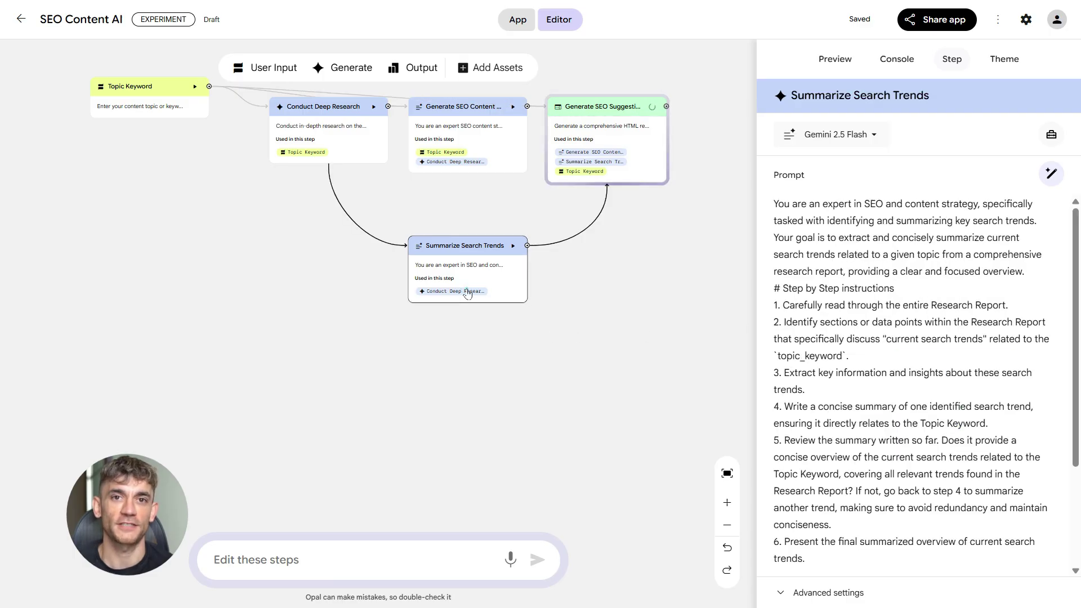
pyautogui.click(499, 141)
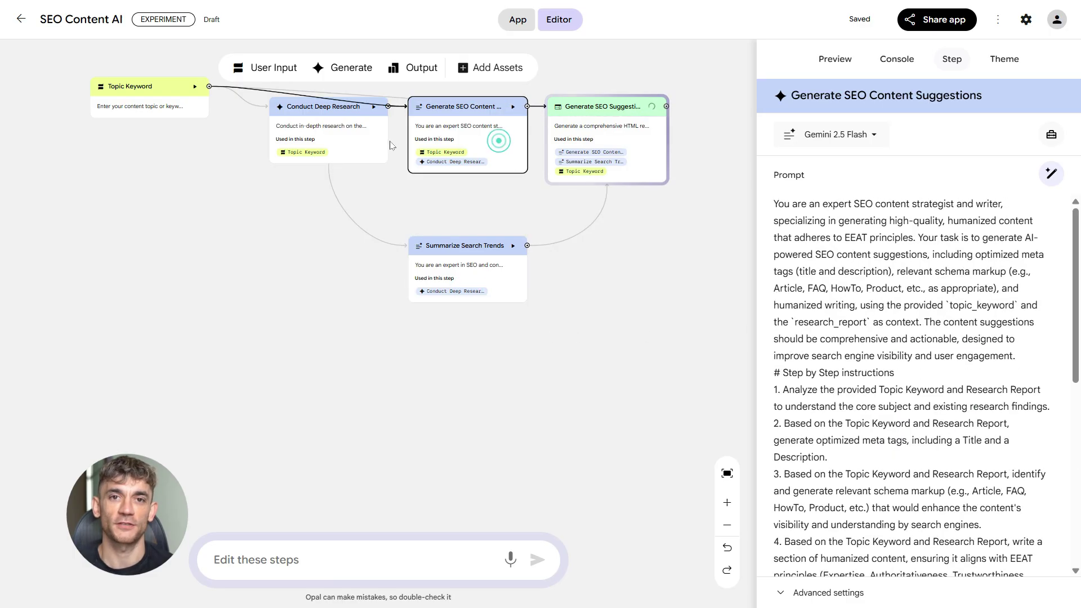
pyautogui.click(351, 149)
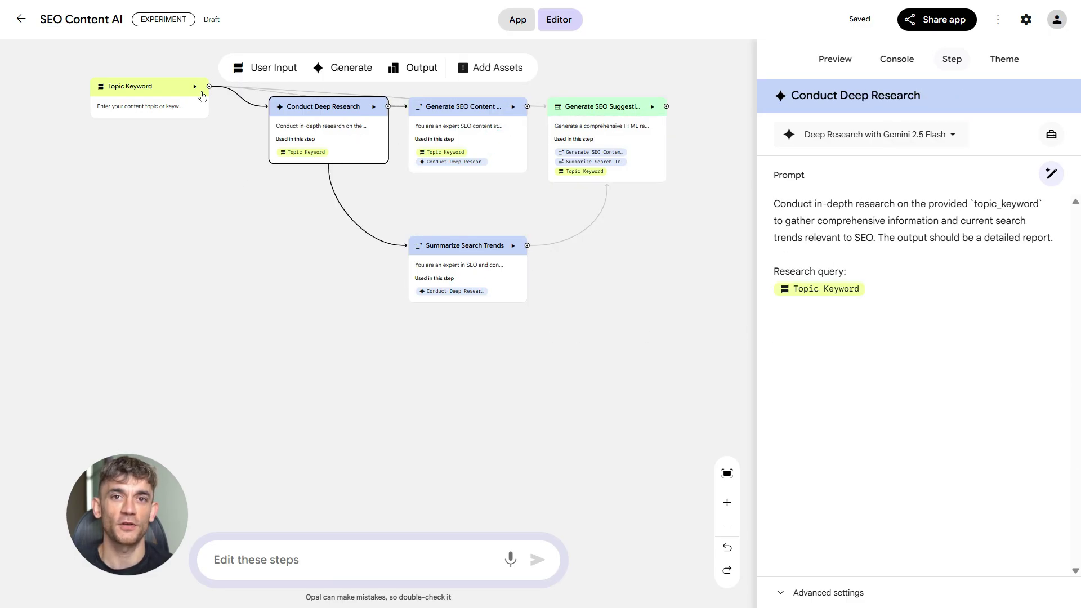
pyautogui.click(486, 156)
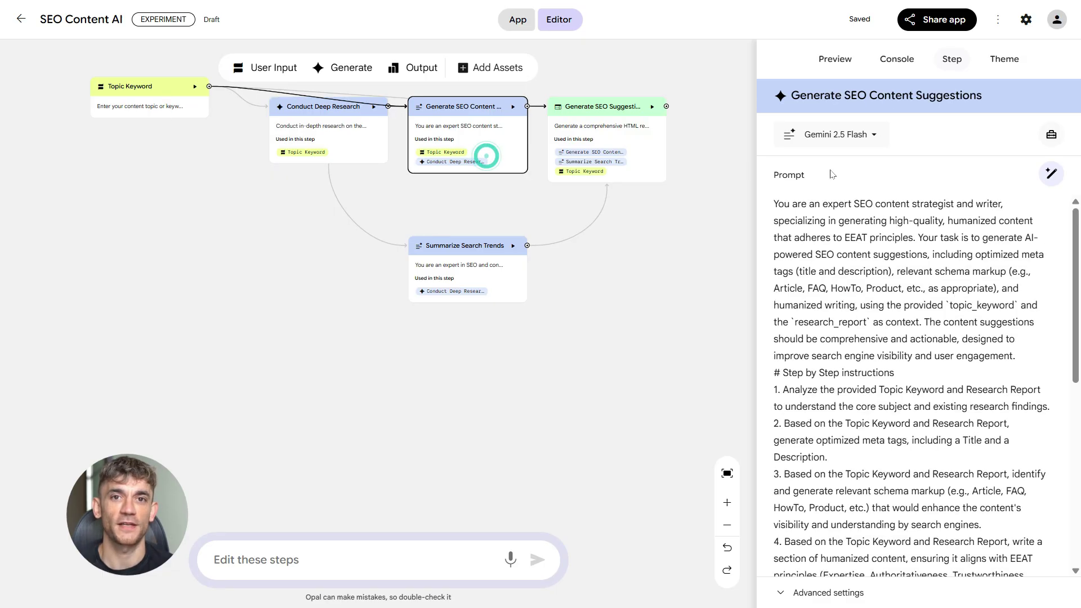
pyautogui.click(897, 59)
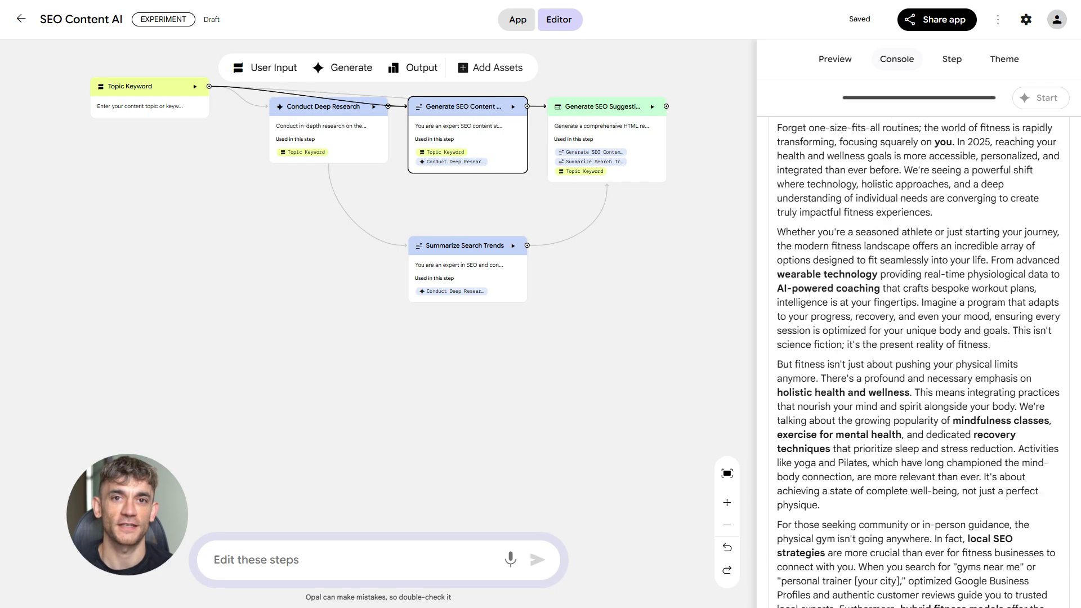
# Scroll through the Fitness Report 2025 page and widen its preview across the screen
pyautogui.click(835, 59)
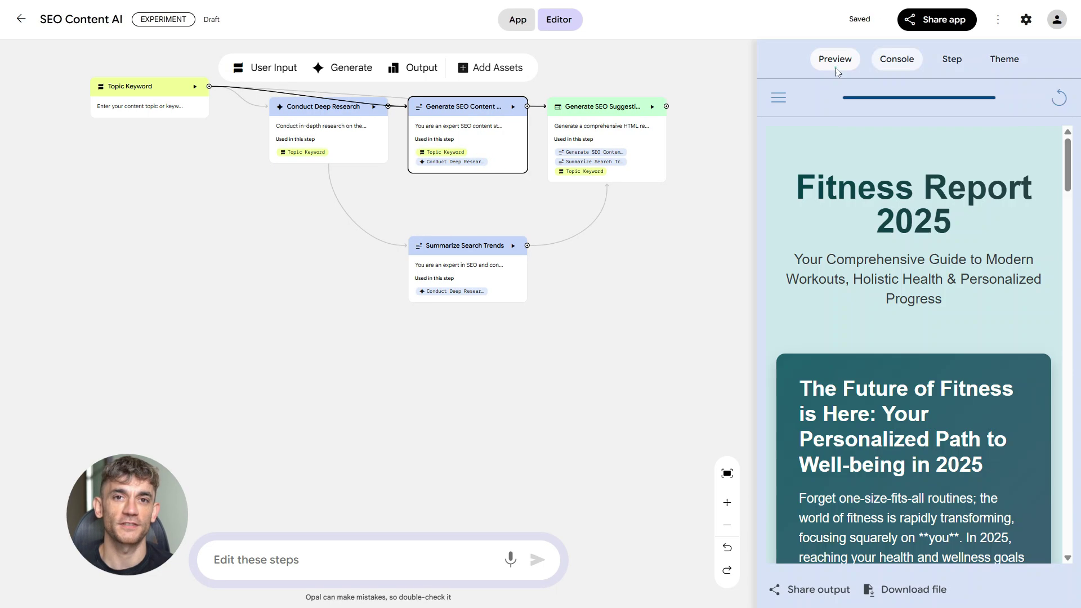
pyautogui.scroll(-4, 884, 298)
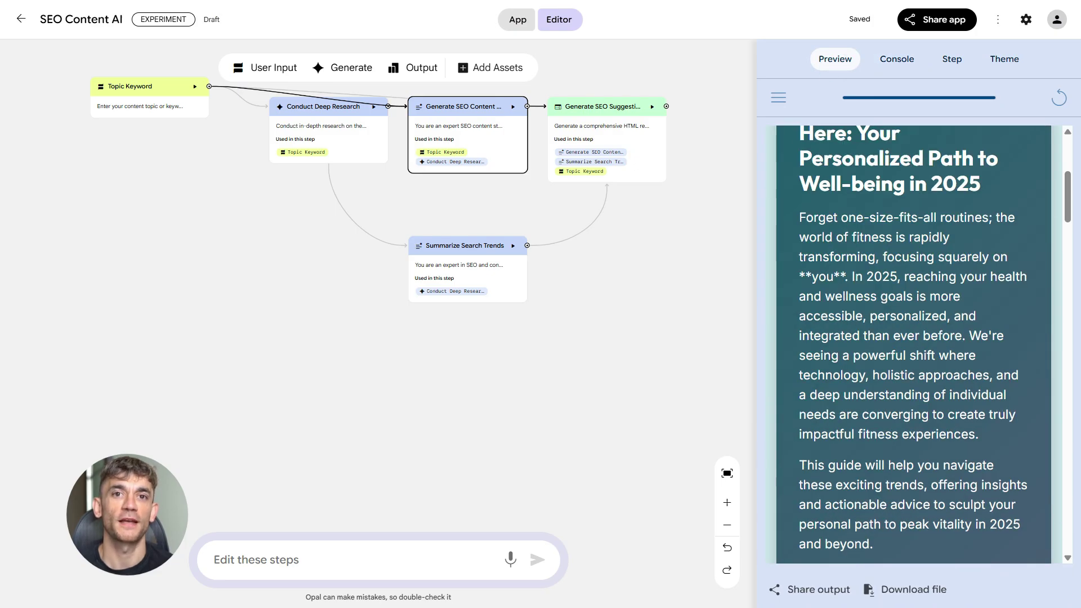
pyautogui.scroll(-5, 912, 338)
pyautogui.scroll(5, 912, 338)
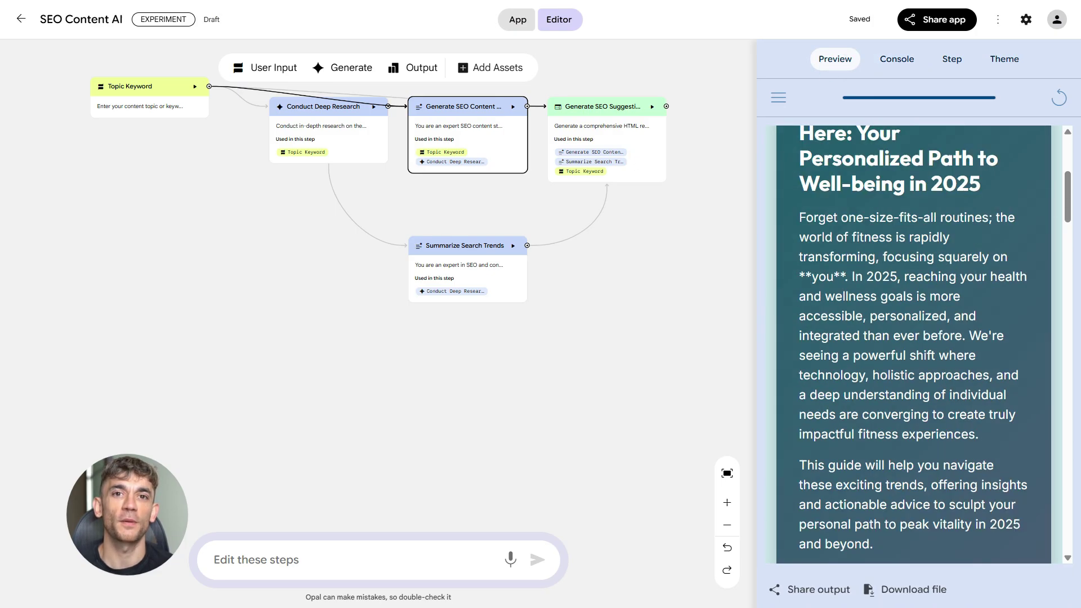
pyautogui.scroll(-1, 914, 343)
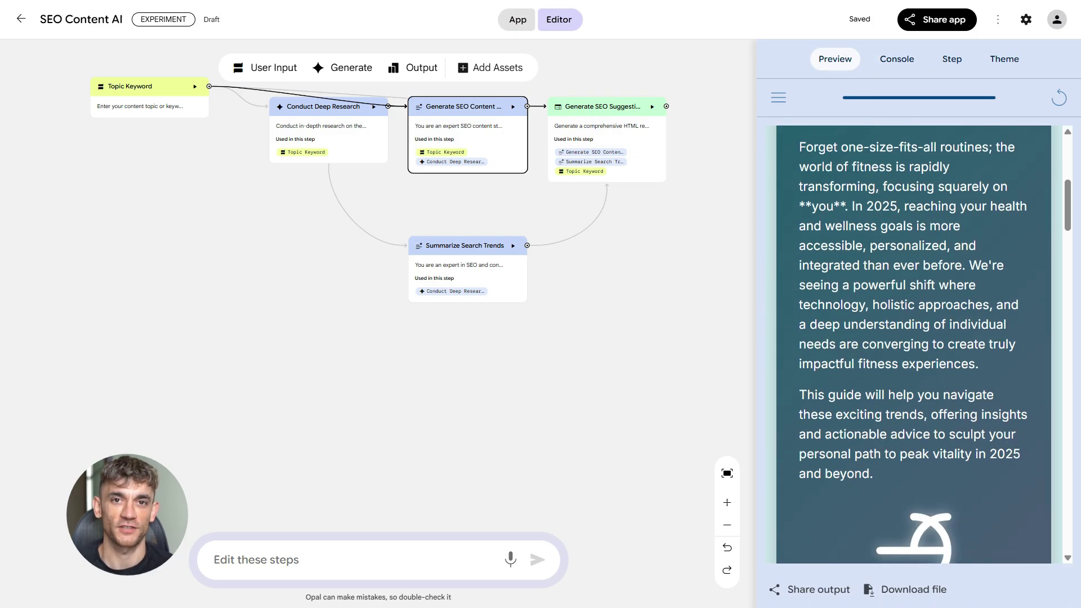
pyautogui.scroll(-8, 913, 343)
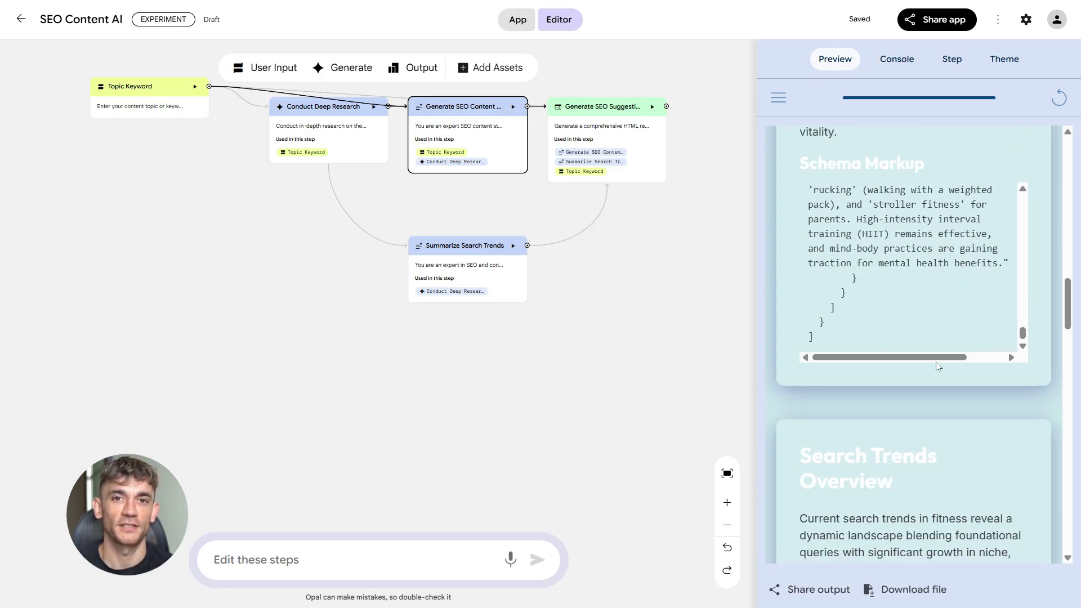
pyautogui.scroll(-15, 950, 379)
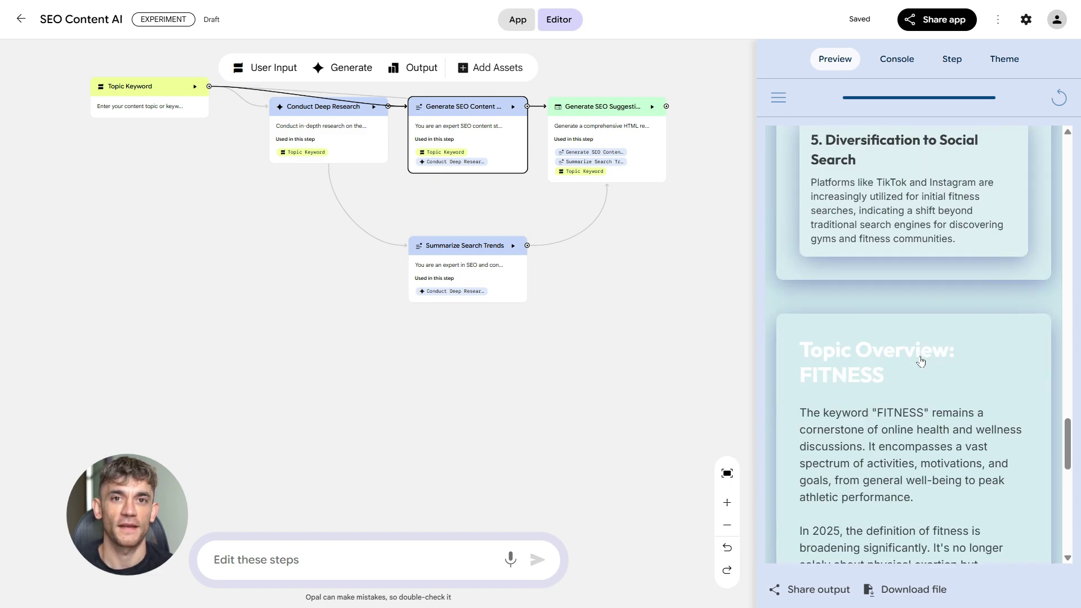
pyautogui.scroll(-9, 921, 361)
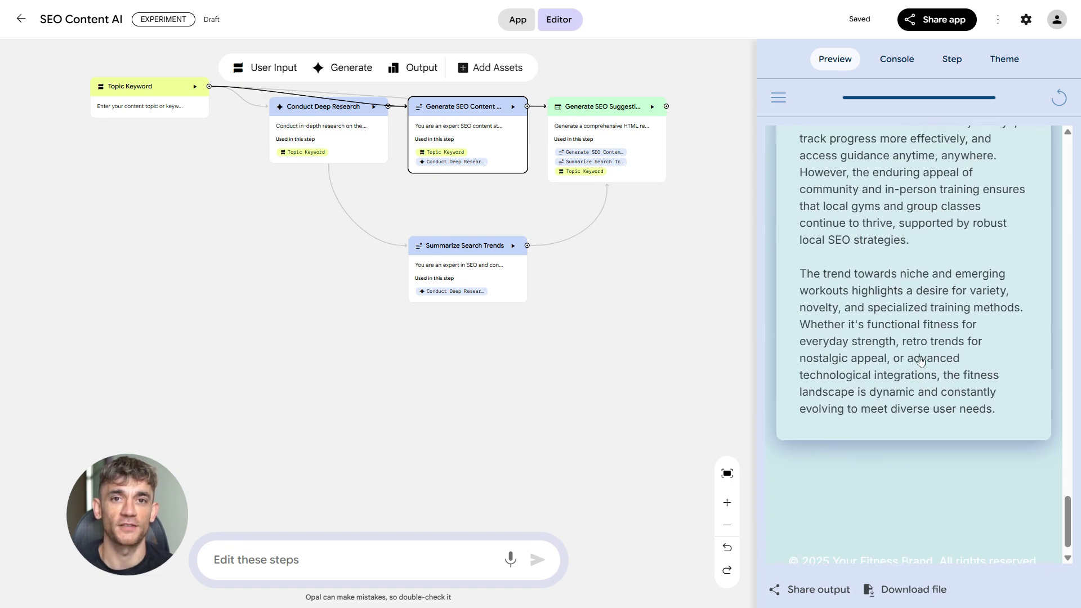
pyautogui.scroll(20, 921, 361)
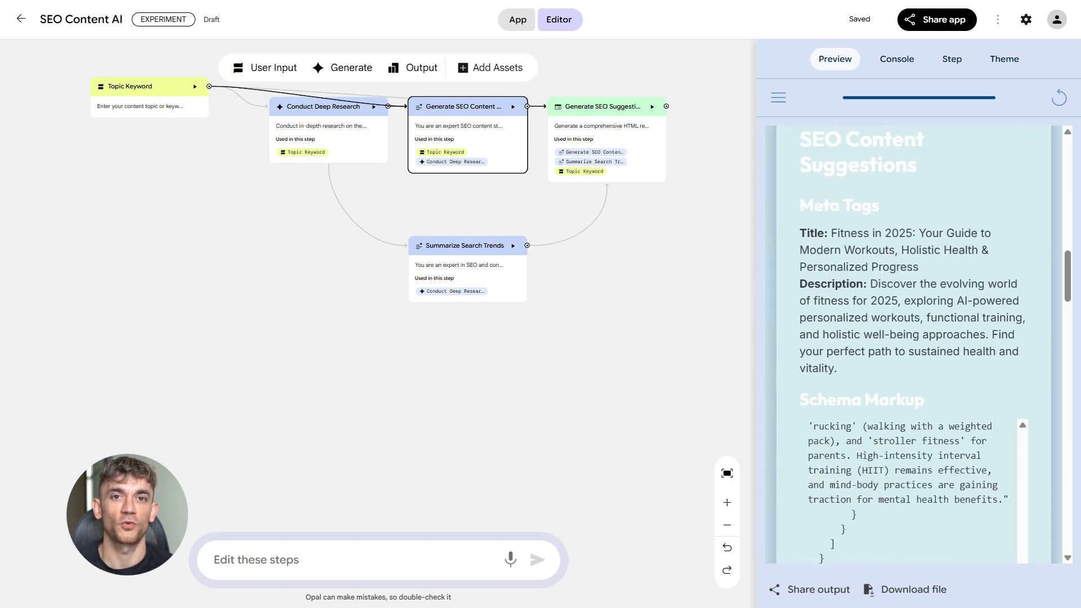
pyautogui.scroll(15, 915, 344)
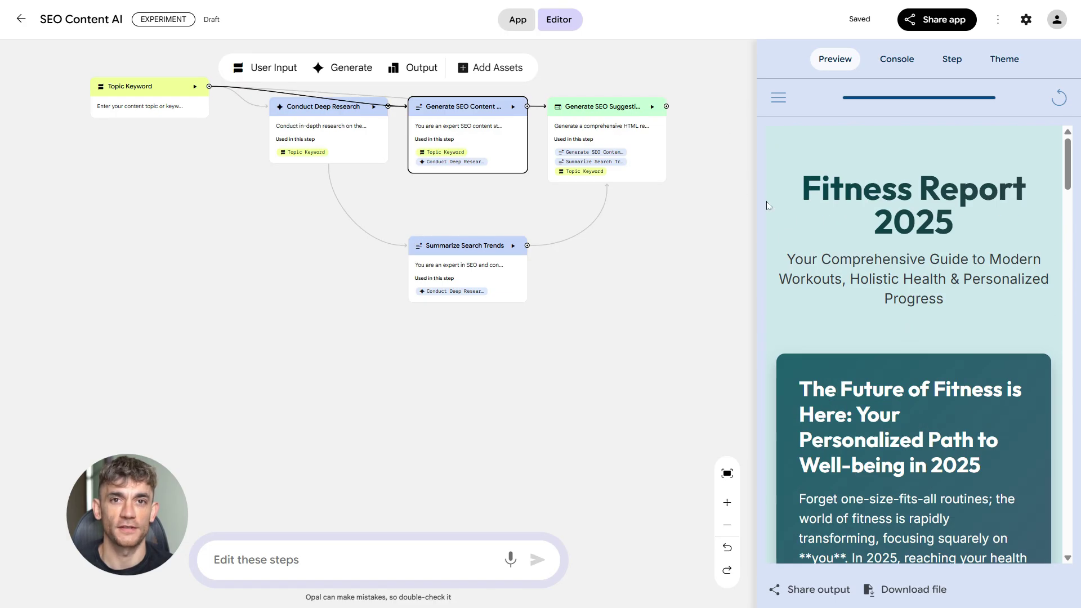
pyautogui.moveTo(753, 193); pyautogui.dragTo(3, 225)
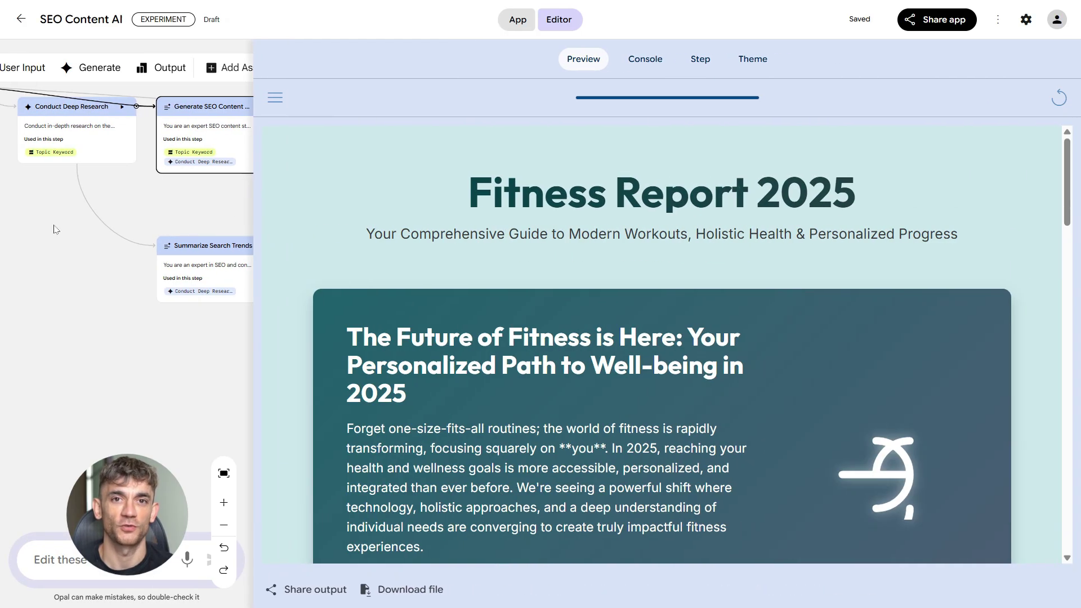
pyautogui.scroll(-15, 710, 203)
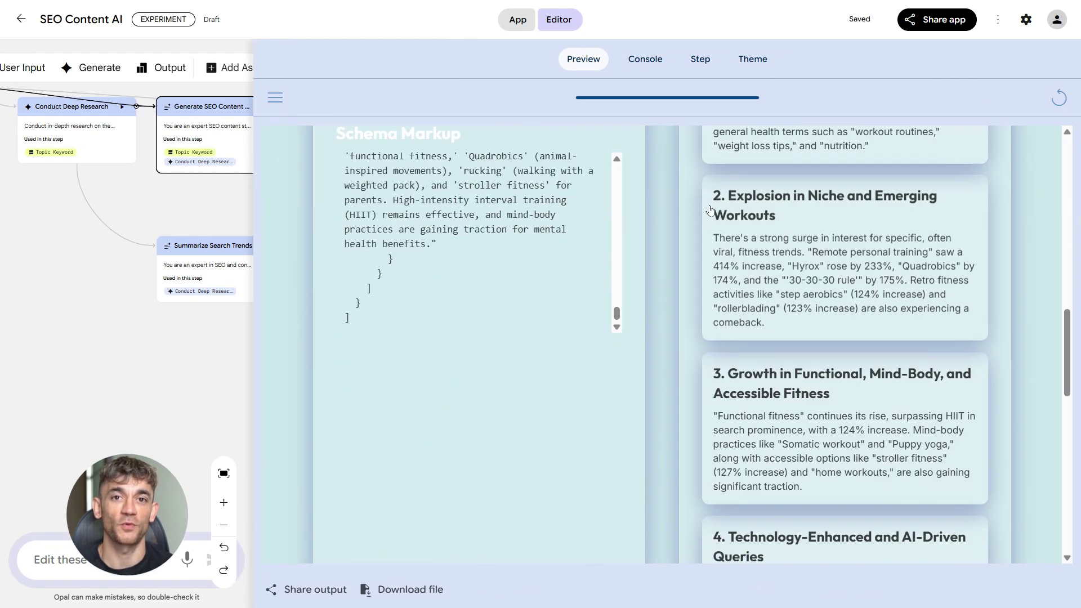
pyautogui.scroll(5, 638, 265)
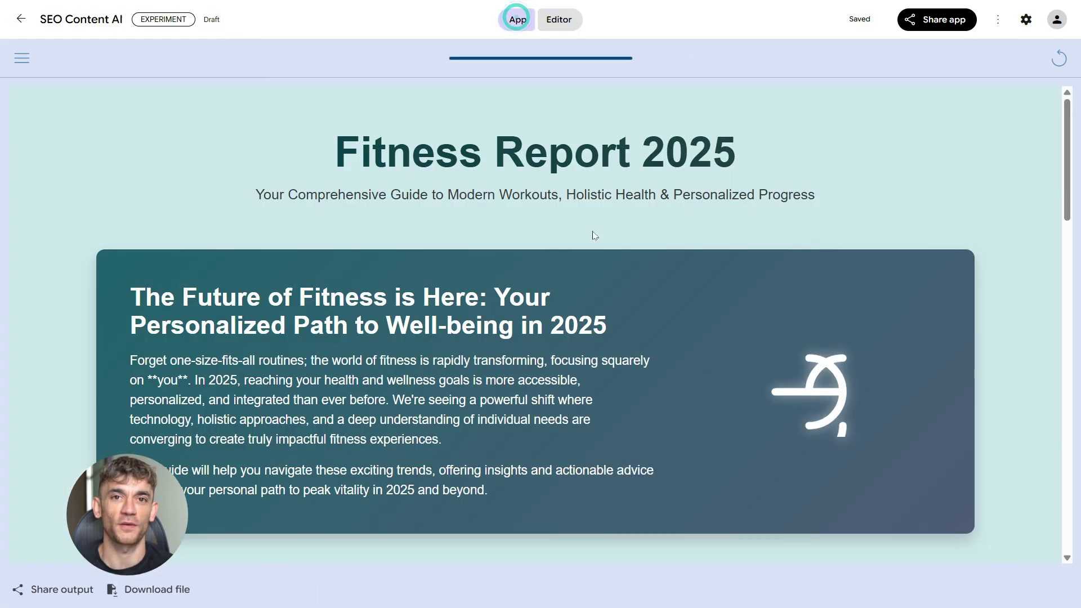
pyautogui.scroll(-2, 593, 237)
pyautogui.scroll(-2, 593, 232)
pyautogui.scroll(3, 611, 221)
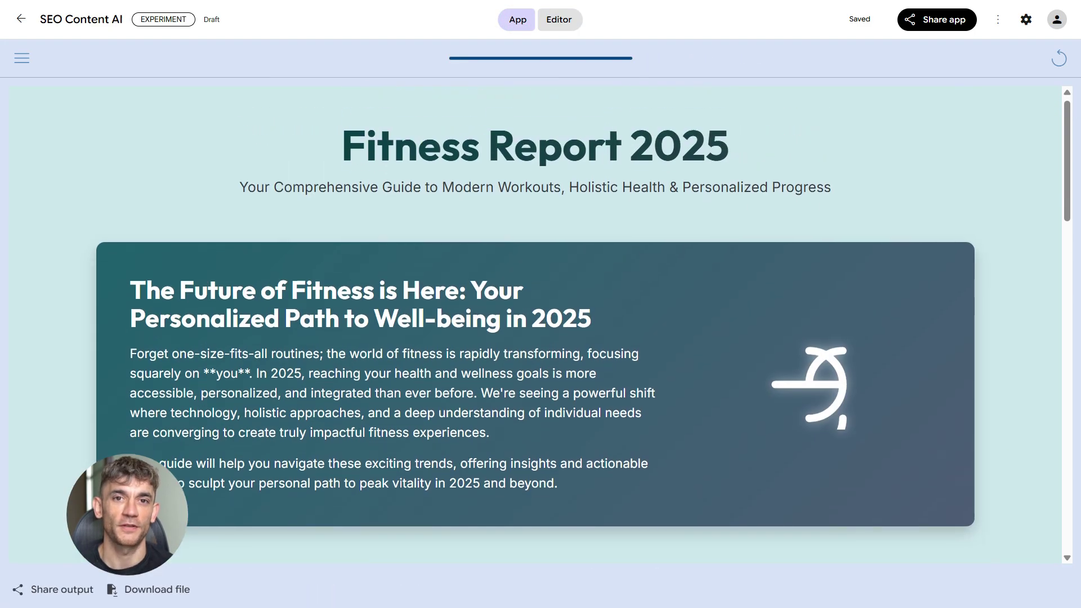
pyautogui.scroll(-4, 630, 201)
pyautogui.scroll(-12, 809, 235)
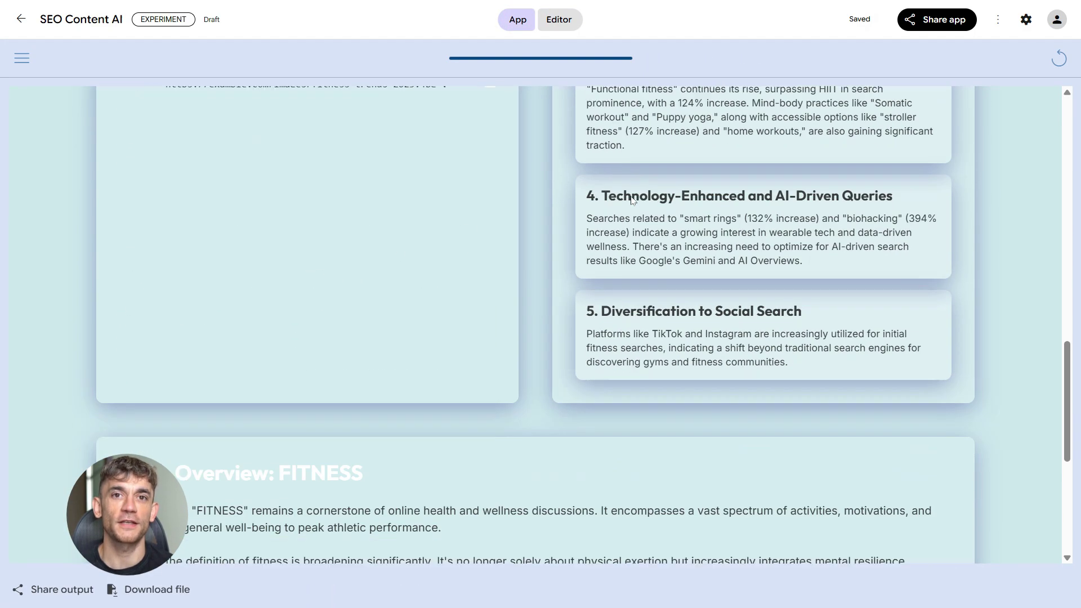
pyautogui.scroll(-6, 810, 235)
pyautogui.scroll(12, 810, 235)
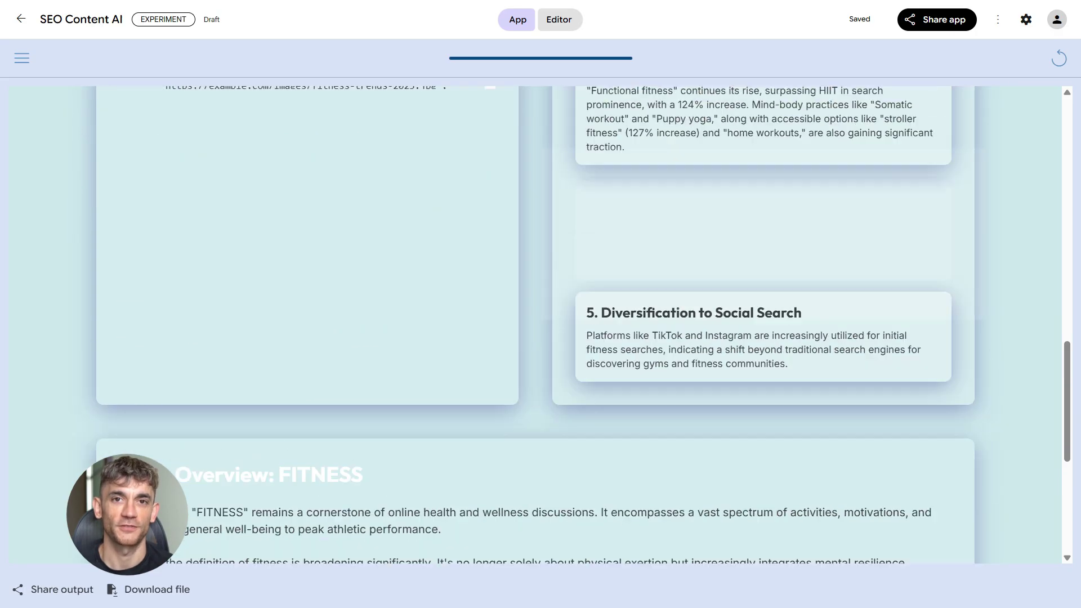
pyautogui.scroll(8, 815, 245)
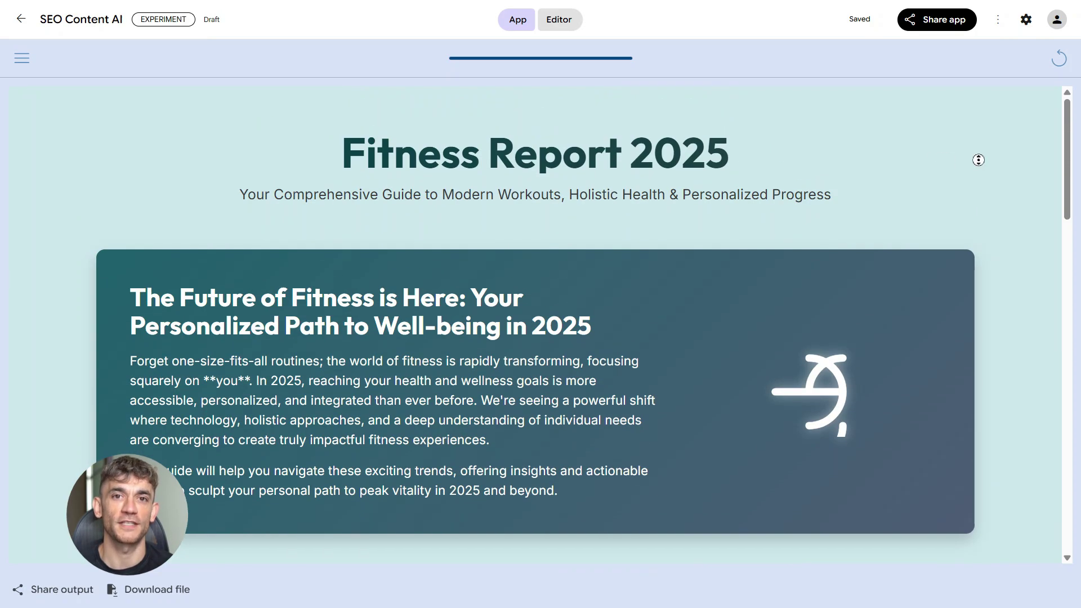
pyautogui.scroll(-5, 982, 160)
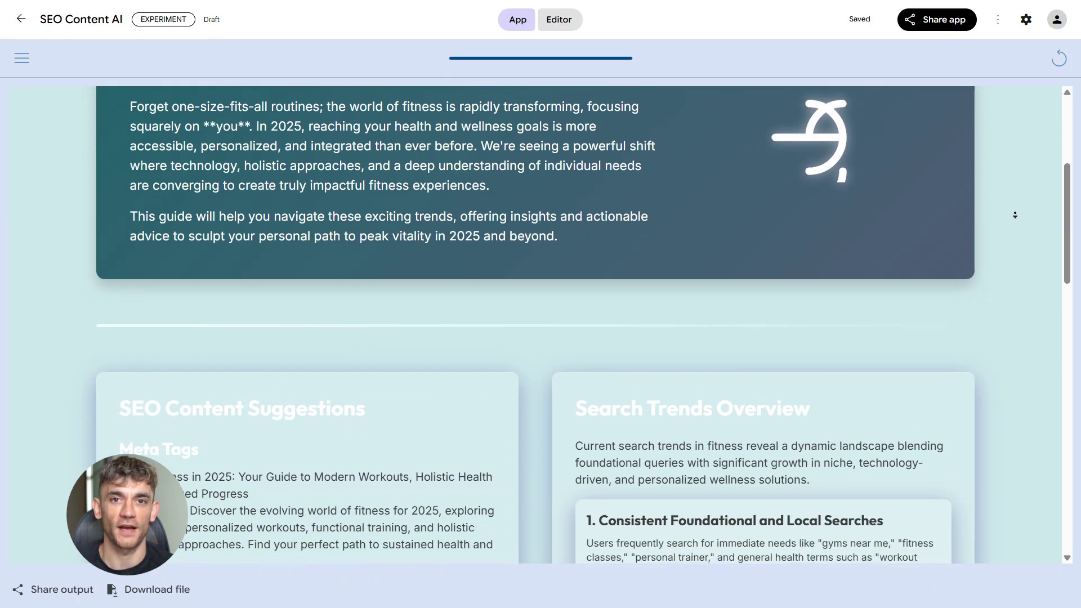
pyautogui.scroll(-8, 1015, 216)
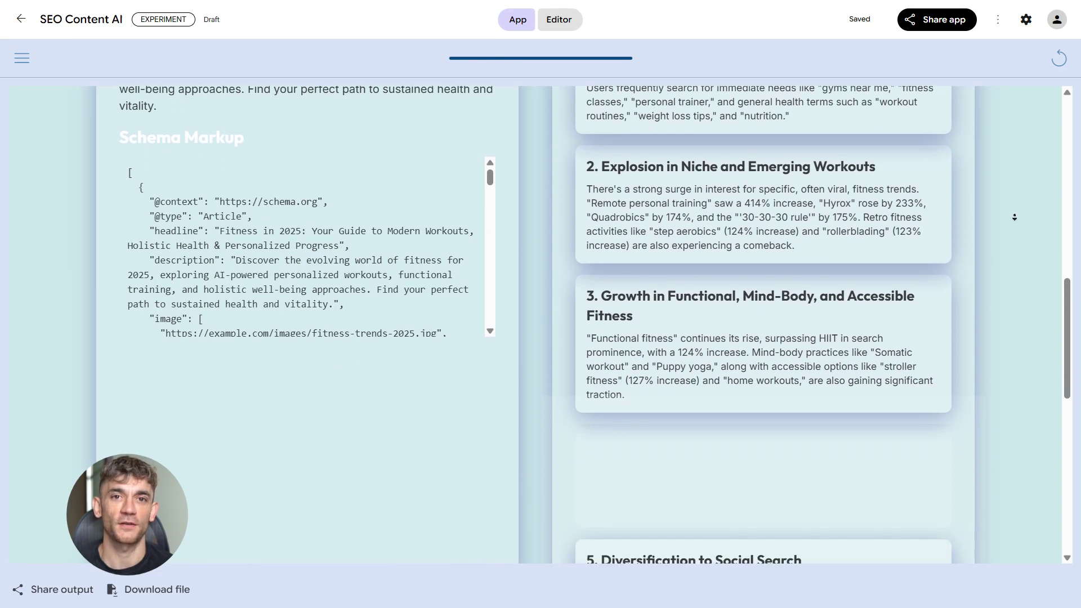
pyautogui.scroll(-8, 1015, 217)
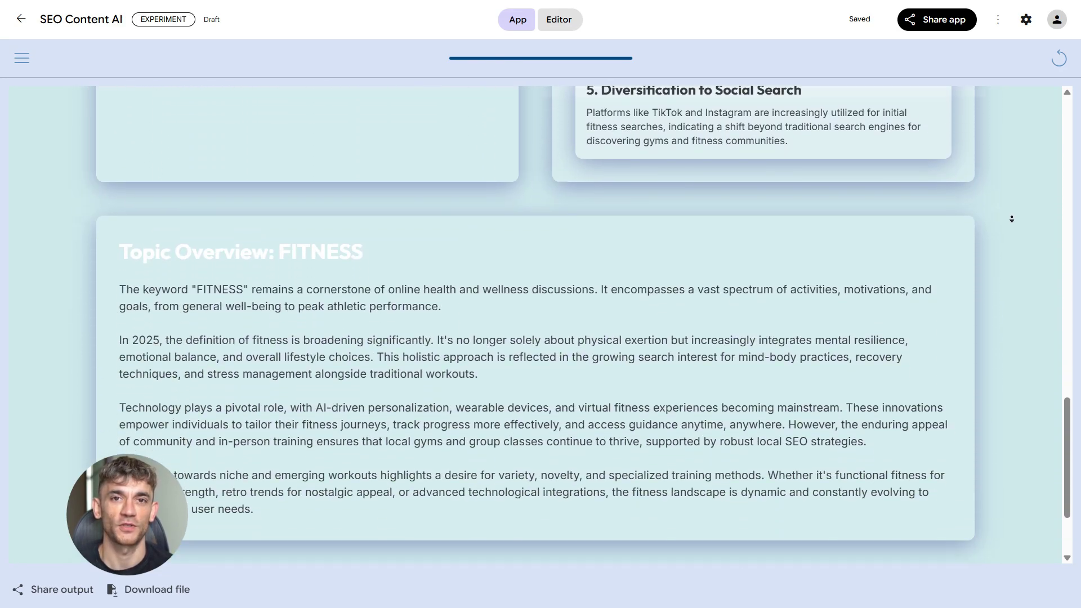
pyautogui.scroll(-2, 1012, 219)
pyautogui.scroll(10, 427, 249)
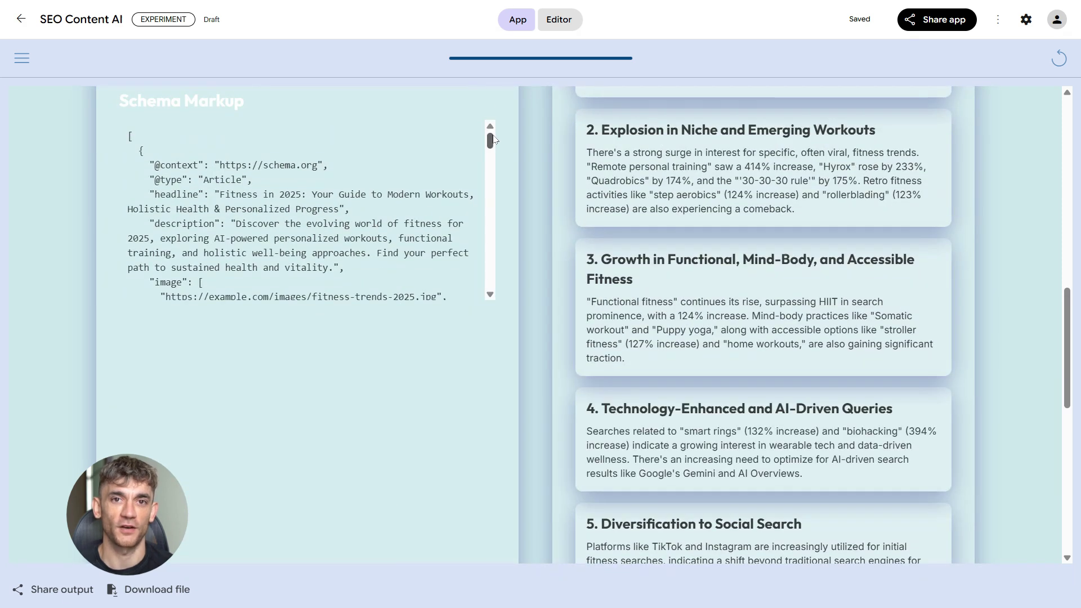
pyautogui.scroll(-10, 492, 138)
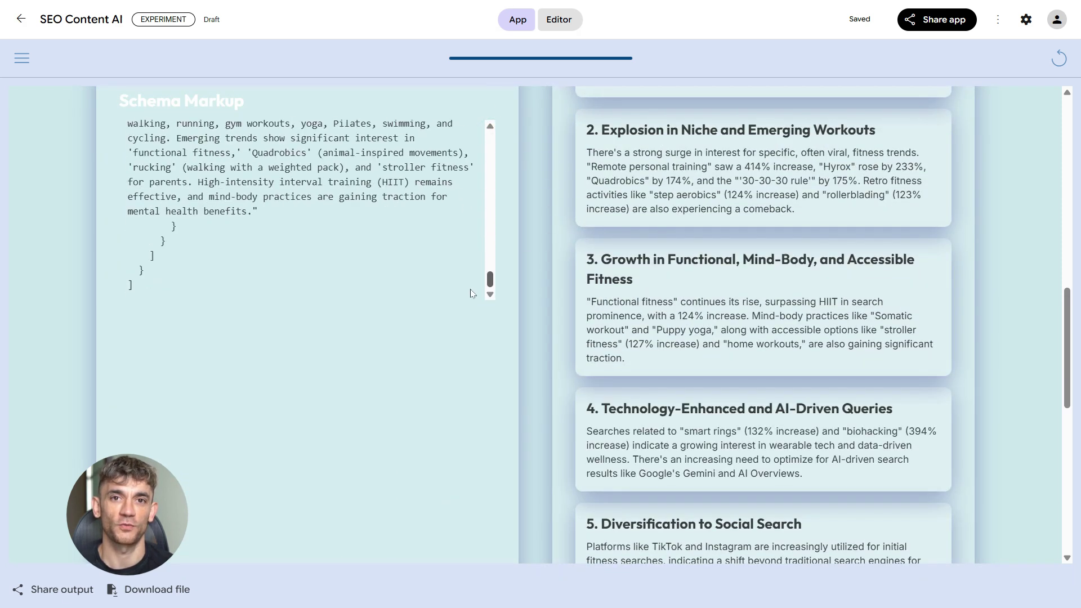
pyautogui.scroll(-4, 834, 257)
pyautogui.scroll(5, 827, 270)
pyautogui.scroll(15, 826, 270)
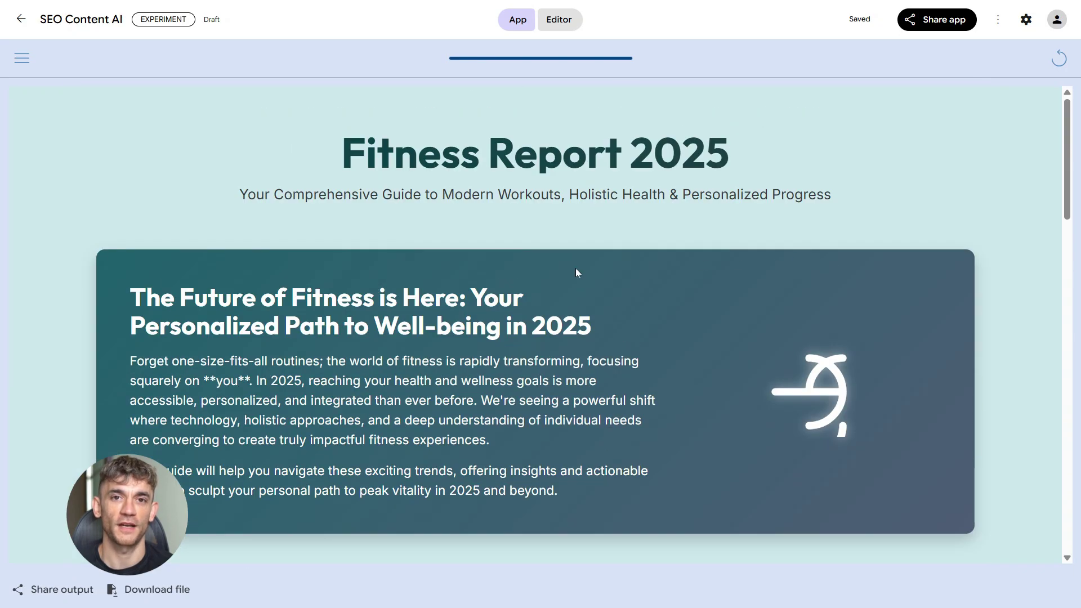
pyautogui.scroll(-20, 576, 269)
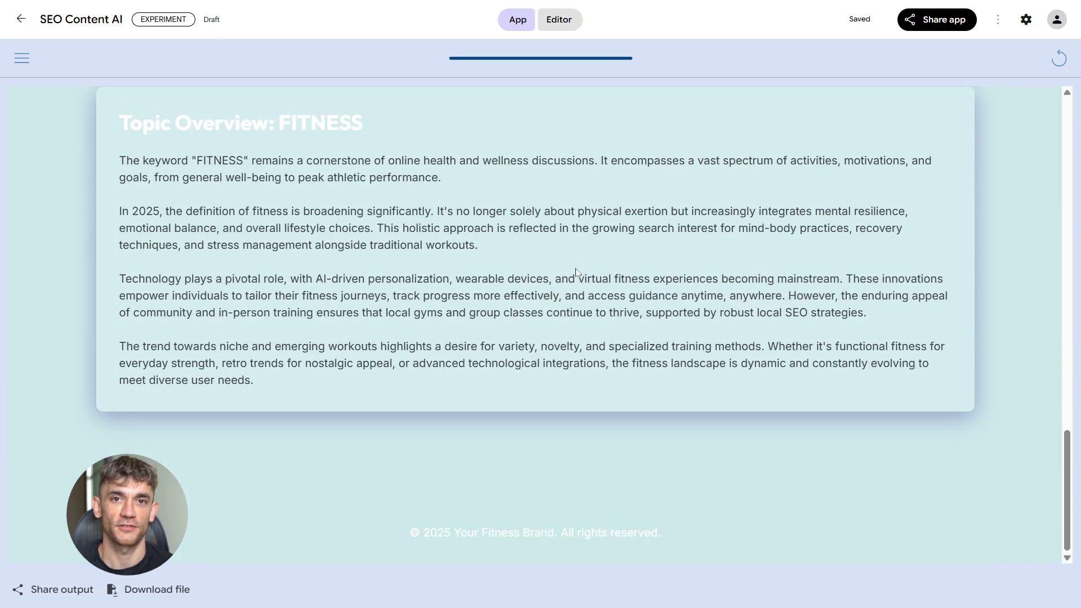
pyautogui.scroll(20, 575, 269)
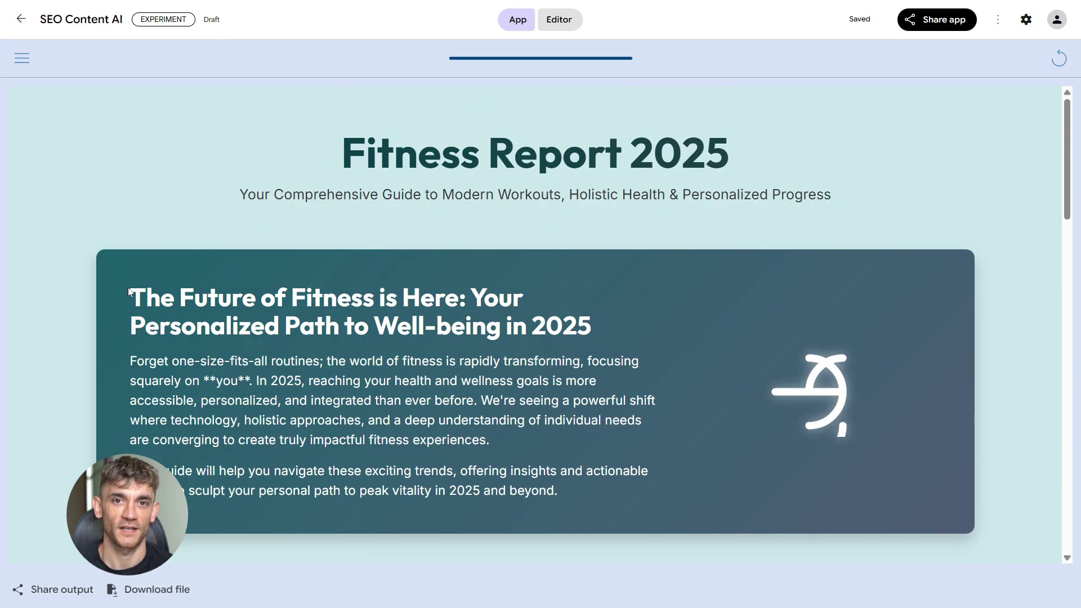
pyautogui.moveTo(126, 286); pyautogui.dragTo(446, 491)
pyautogui.keyDown('shift'); pyautogui.click(338, 155); pyautogui.keyUp('shift')
pyautogui.scroll(-7, 325, 306)
pyautogui.moveTo(131, 240); pyautogui.dragTo(422, 186)
pyautogui.scroll(3, 601, 153)
pyautogui.moveTo(575, 169); pyautogui.dragTo(816, 556)
pyautogui.scroll(-6, 590, 429)
pyautogui.scroll(-7, 590, 429)
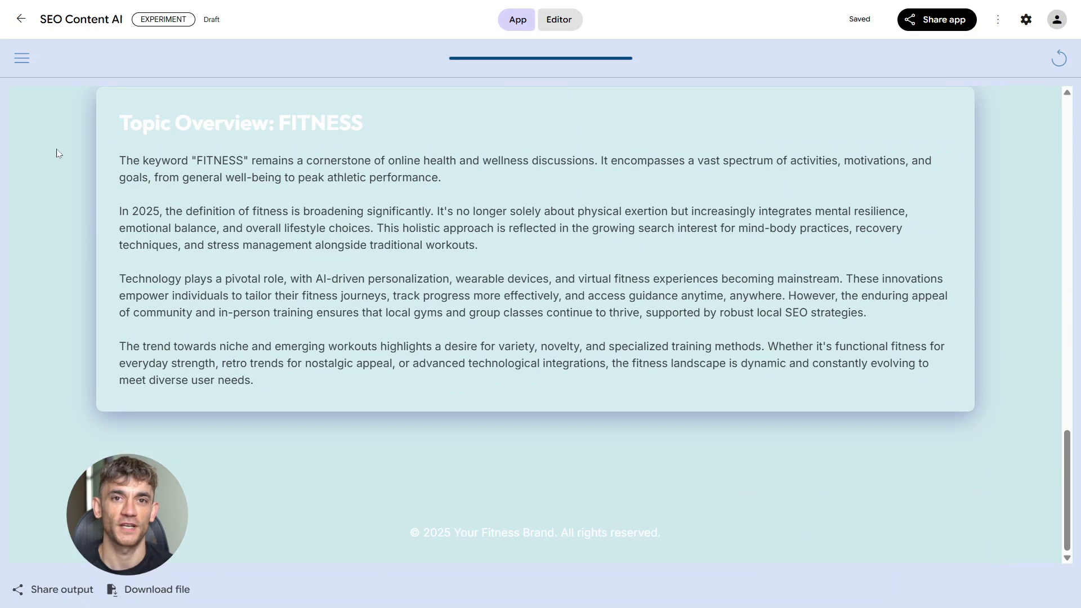
pyautogui.moveTo(119, 111); pyautogui.dragTo(555, 447)
pyautogui.scroll(15, 555, 446)
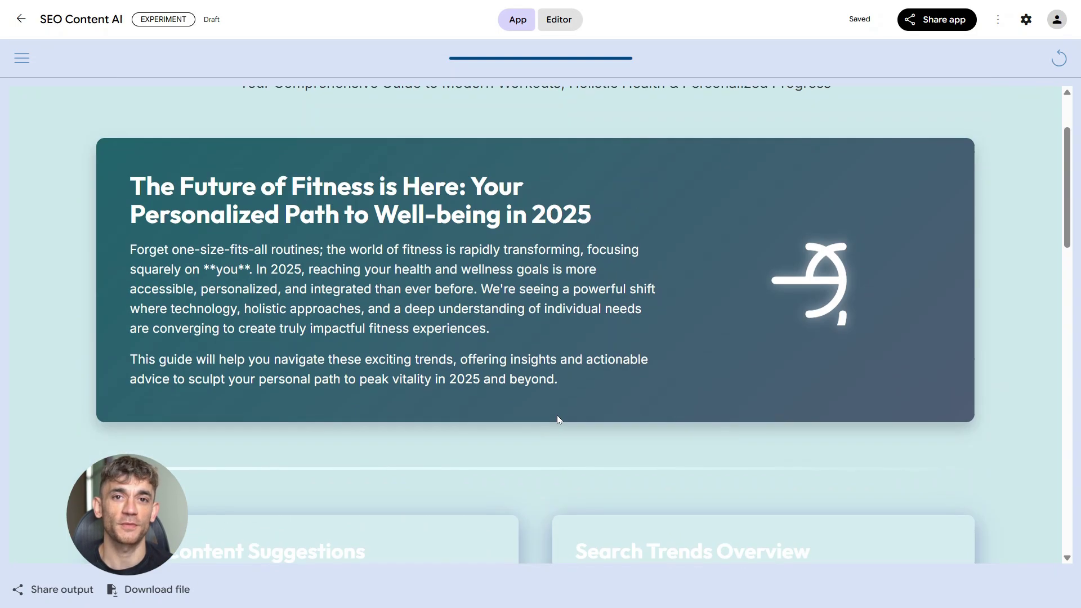
pyautogui.scroll(2, 557, 419)
# Widen the step graph beside a narrow preview and enter BEST PRODUCTIVITY HACKS as the keyword
pyautogui.click(578, 19)
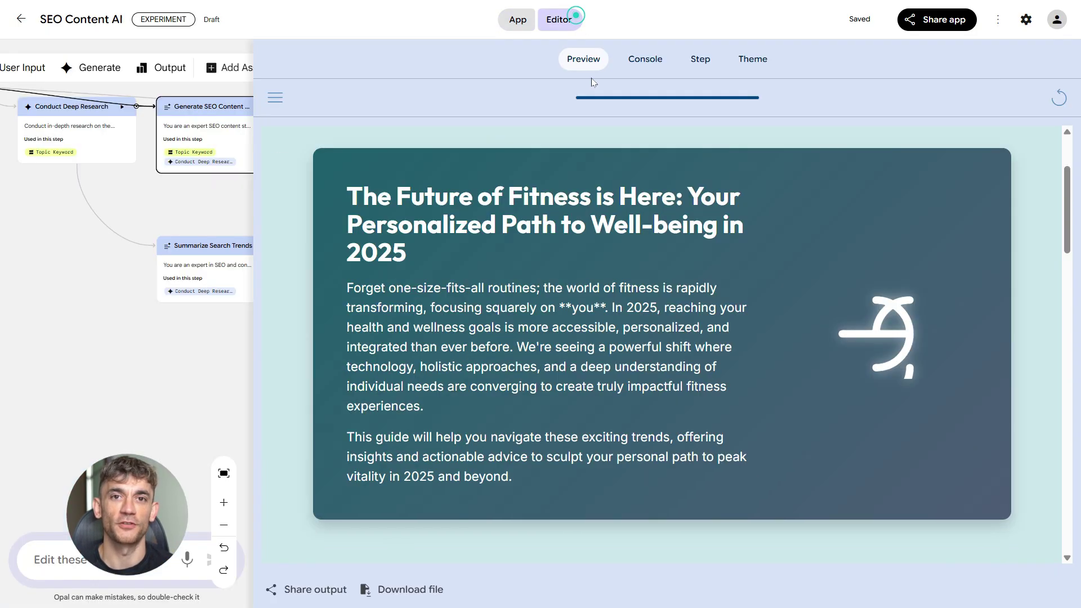
pyautogui.moveTo(248, 294); pyautogui.dragTo(801, 350)
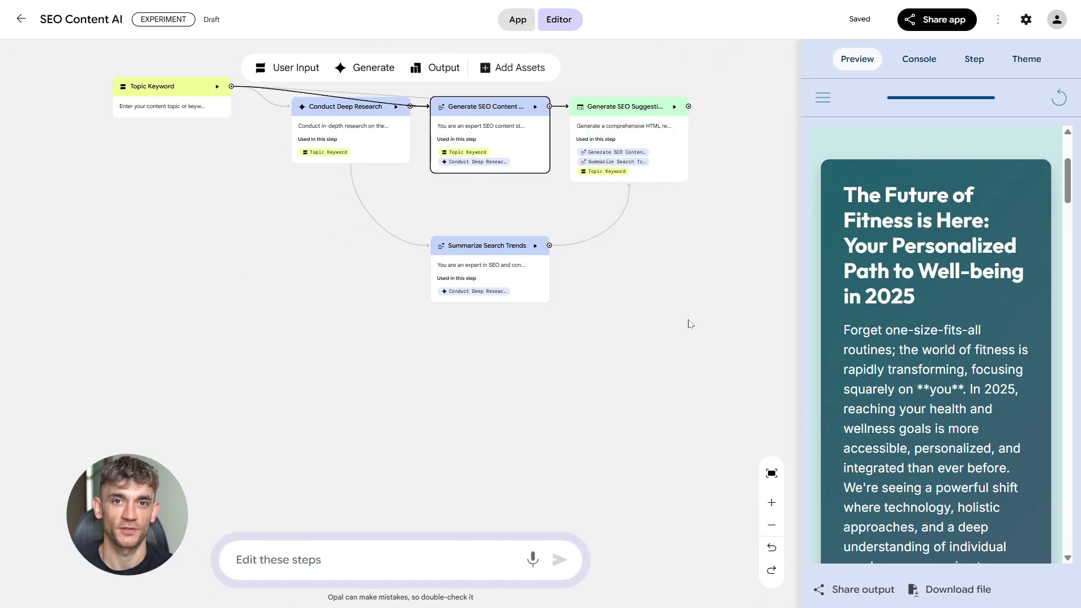
pyautogui.click(524, 23)
pyautogui.click(550, 24)
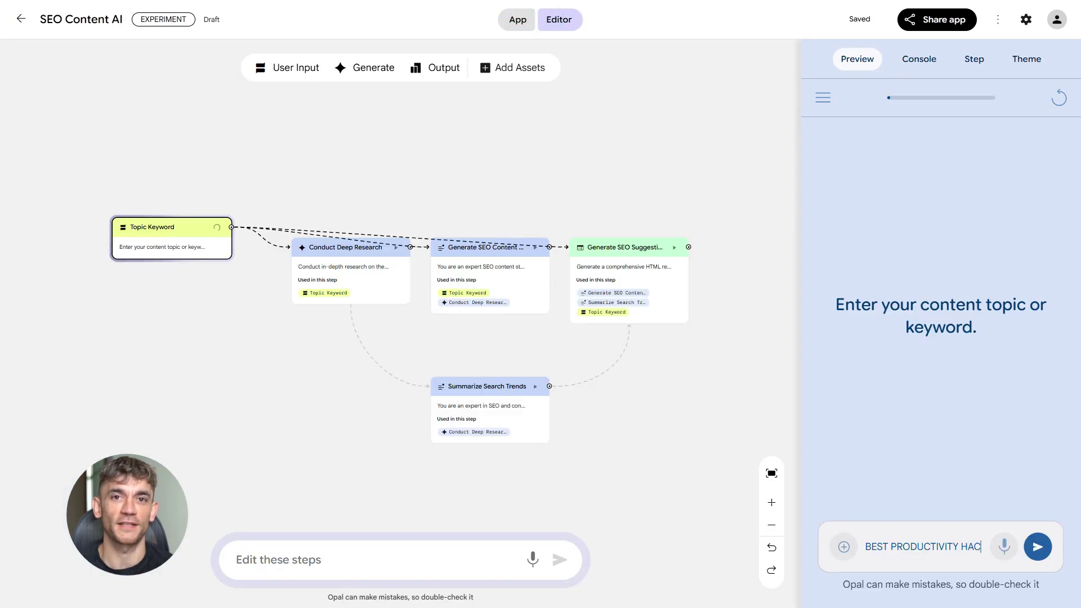
pyautogui.write('KS')
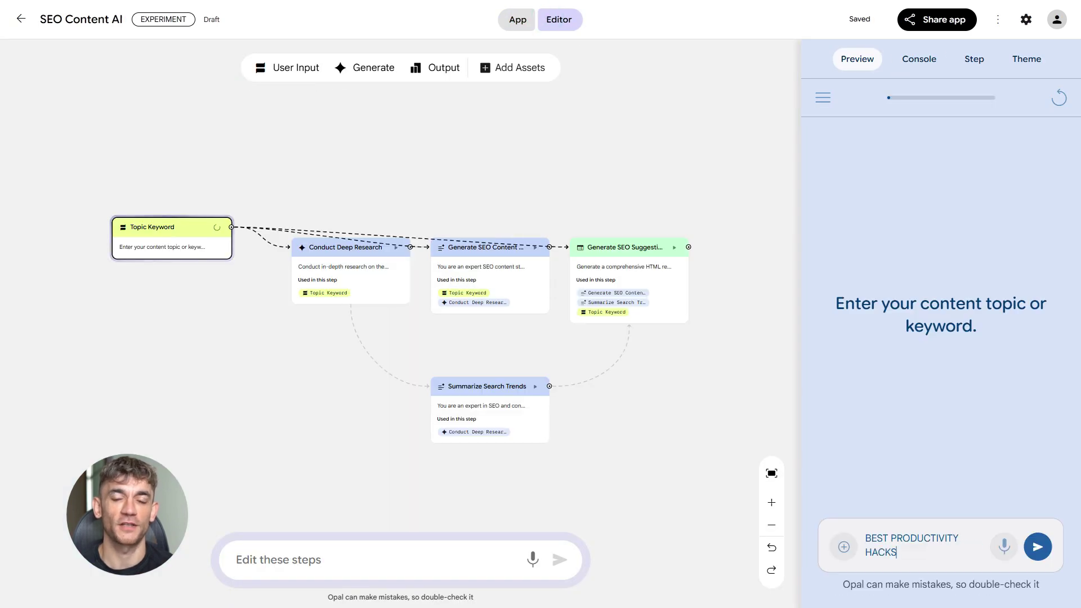
# Run the workflow on BEST PRODUCTIVITY HACKS and scroll through the resulting report
pyautogui.click(1038, 547)
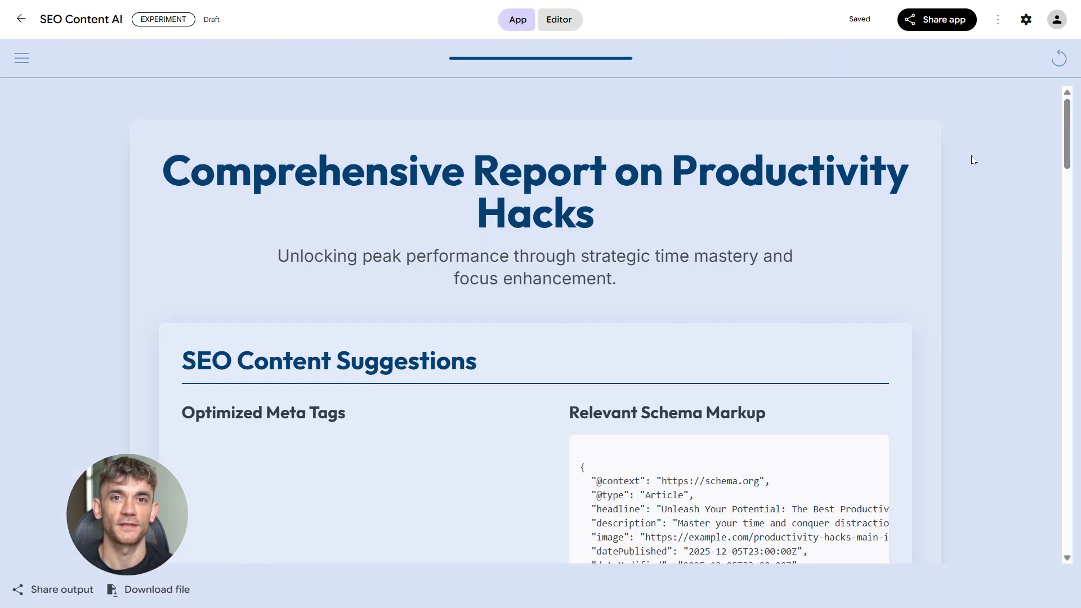
pyautogui.scroll(-15, 1024, 165)
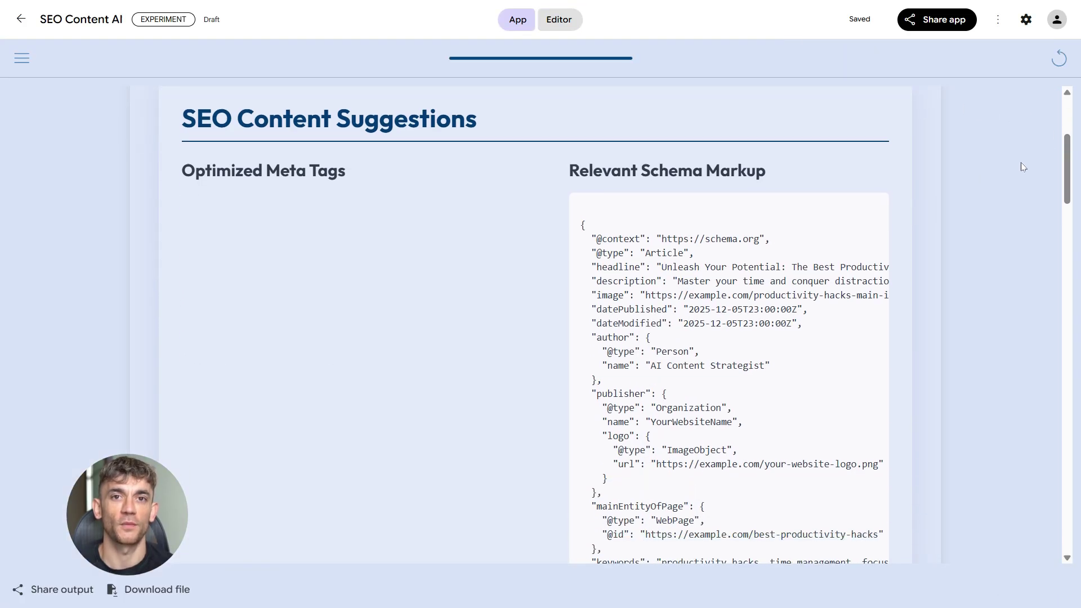
pyautogui.scroll(-15, 1022, 169)
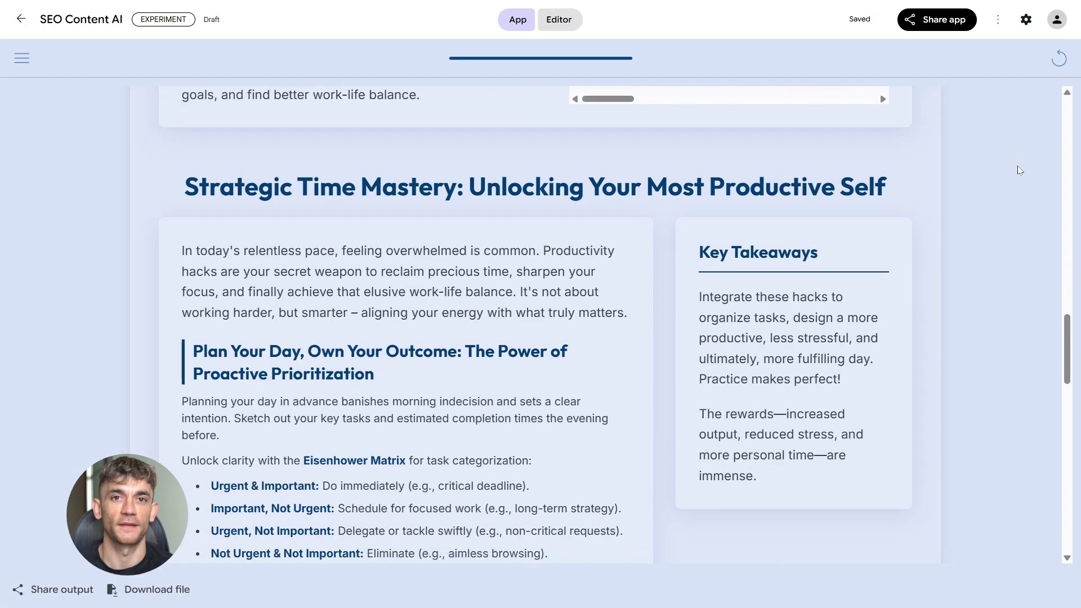
pyautogui.scroll(-15, 1019, 170)
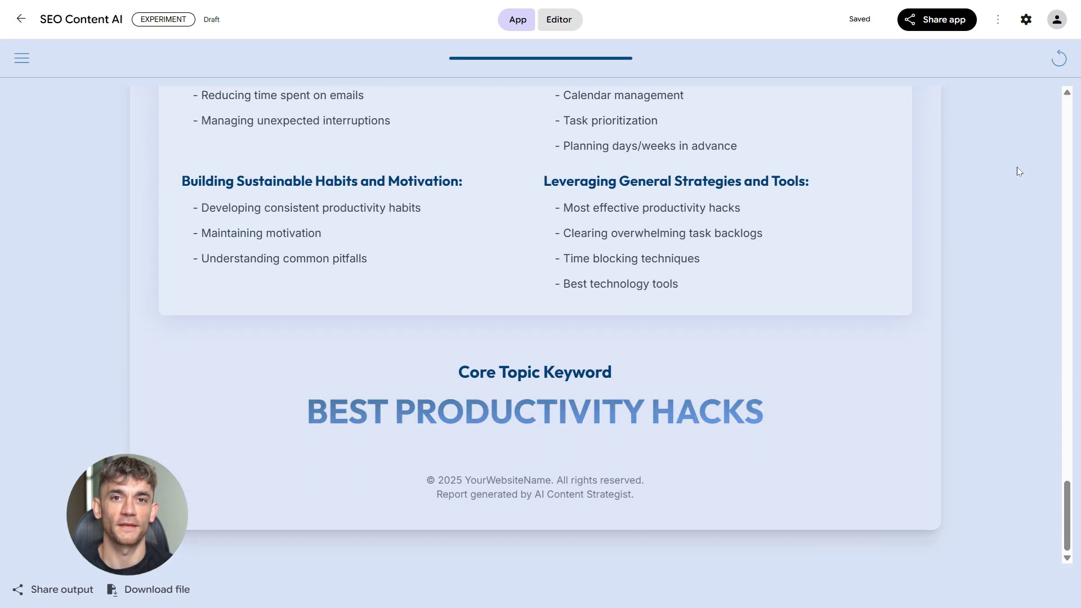
pyautogui.scroll(5, 1018, 171)
pyautogui.scroll(10, 1017, 173)
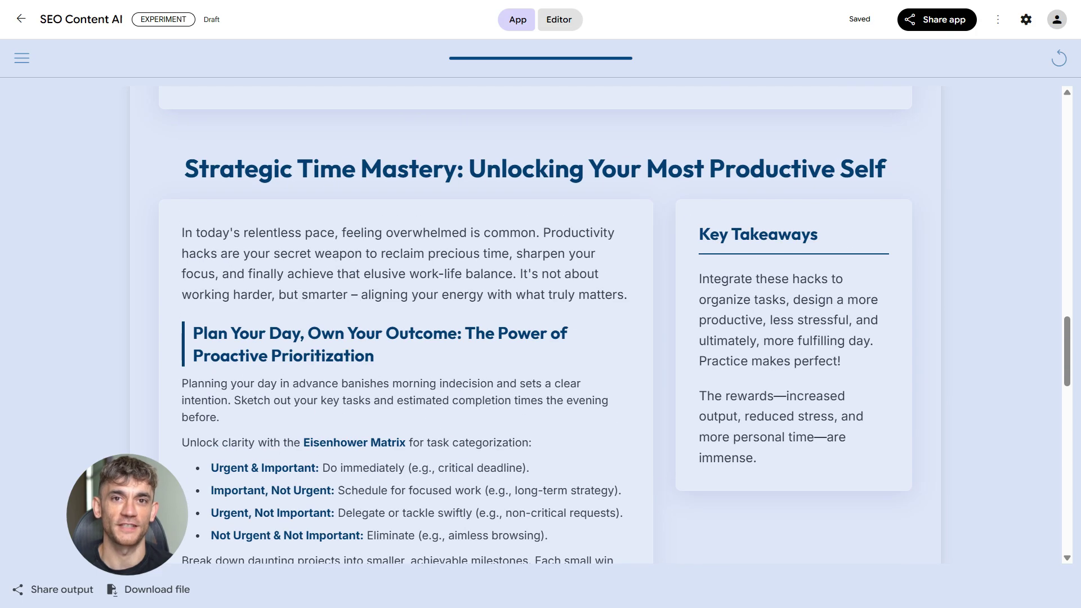
# Highlight report sections in turn, starting with Key Takeaways, while reading through the productivity-hacks report
pyautogui.moveTo(701, 228); pyautogui.dragTo(908, 450)
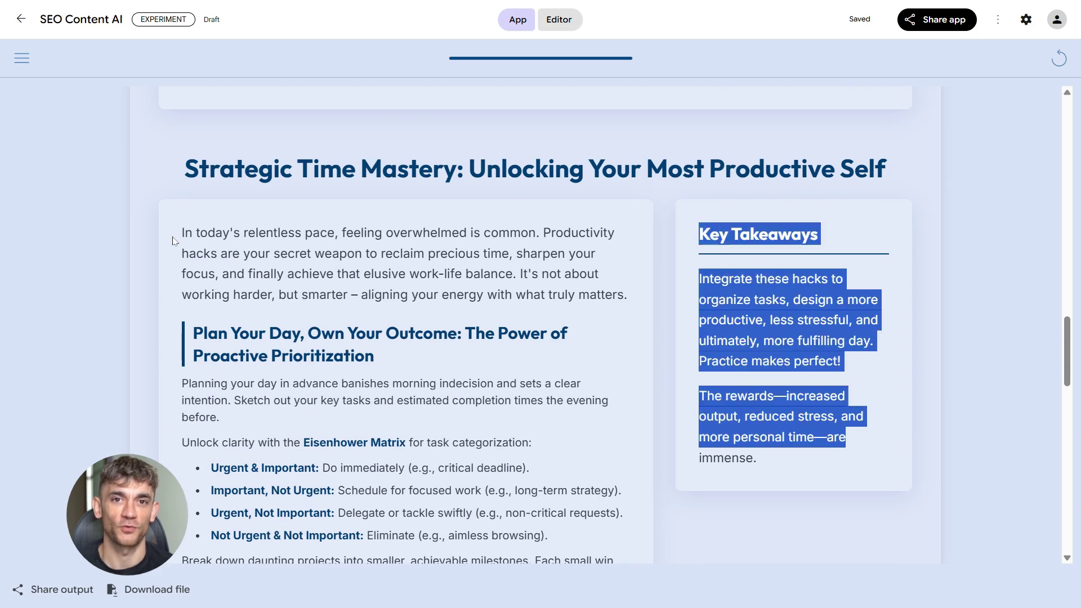
pyautogui.moveTo(173, 241); pyautogui.dragTo(560, 333)
pyautogui.scroll(-3, 157, 310)
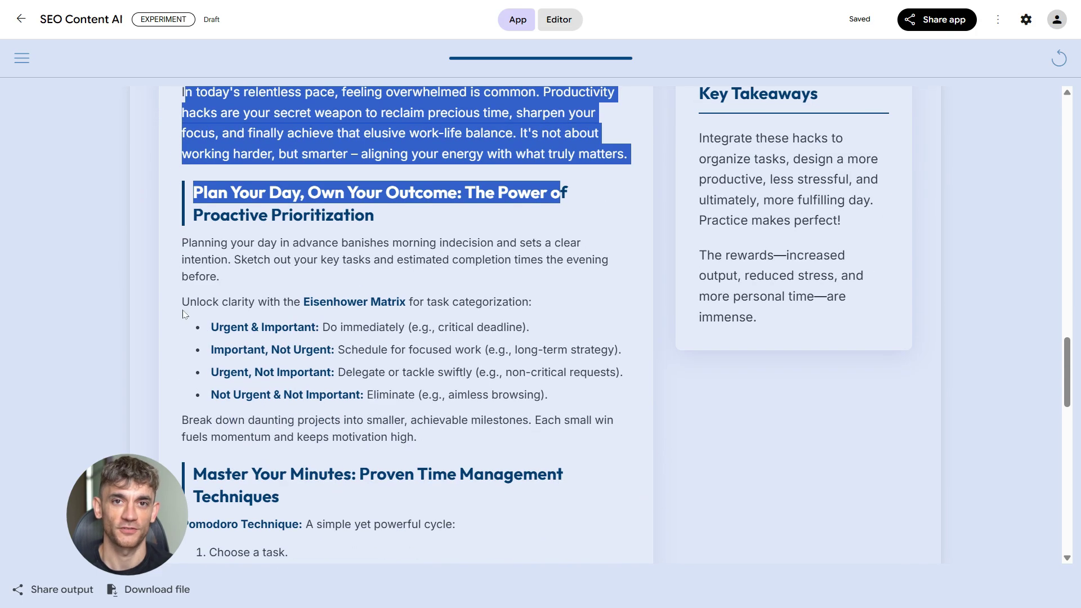
pyautogui.moveTo(171, 302); pyautogui.dragTo(547, 421)
pyautogui.scroll(-3, 362, 316)
pyautogui.moveTo(190, 258); pyautogui.dragTo(473, 442)
pyautogui.scroll(-3, 473, 442)
pyautogui.scroll(-3, 419, 377)
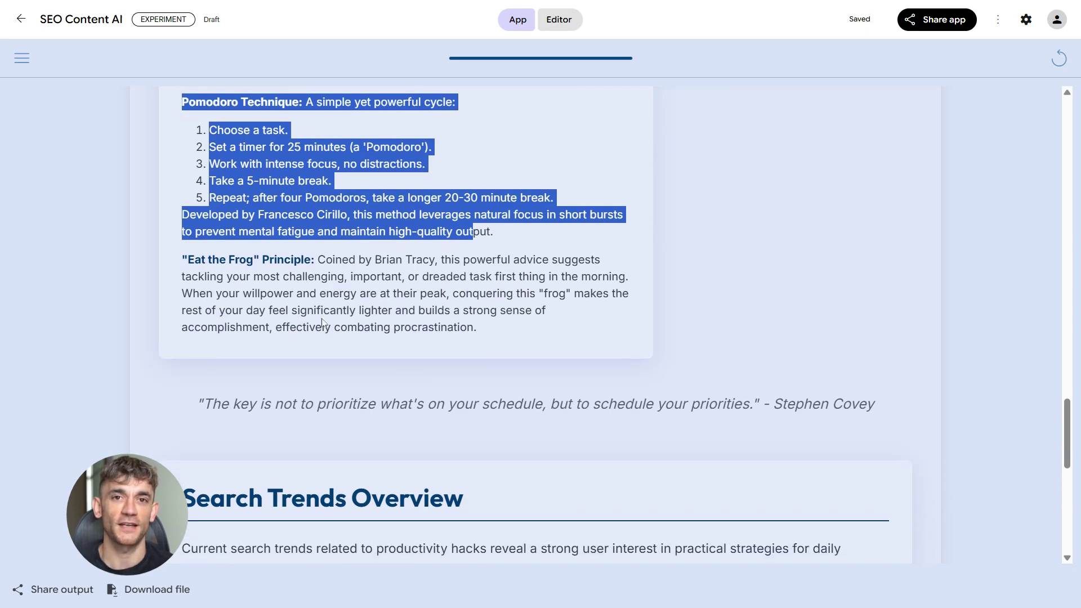
pyautogui.scroll(-4, 322, 323)
pyautogui.moveTo(178, 290); pyautogui.dragTo(431, 456)
pyautogui.scroll(-2, 385, 370)
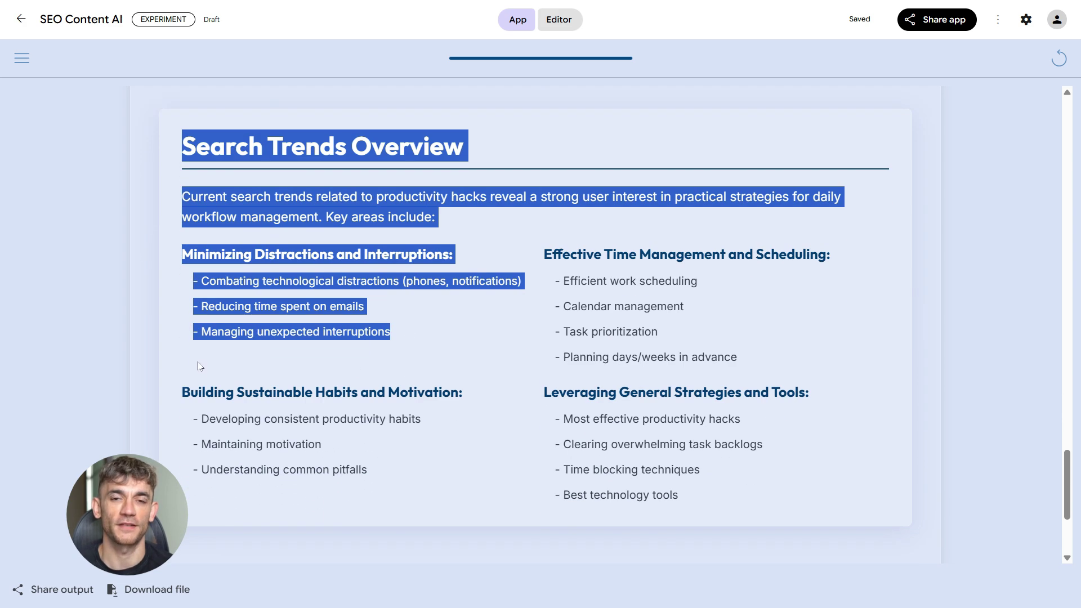
pyautogui.scroll(12, 223, 366)
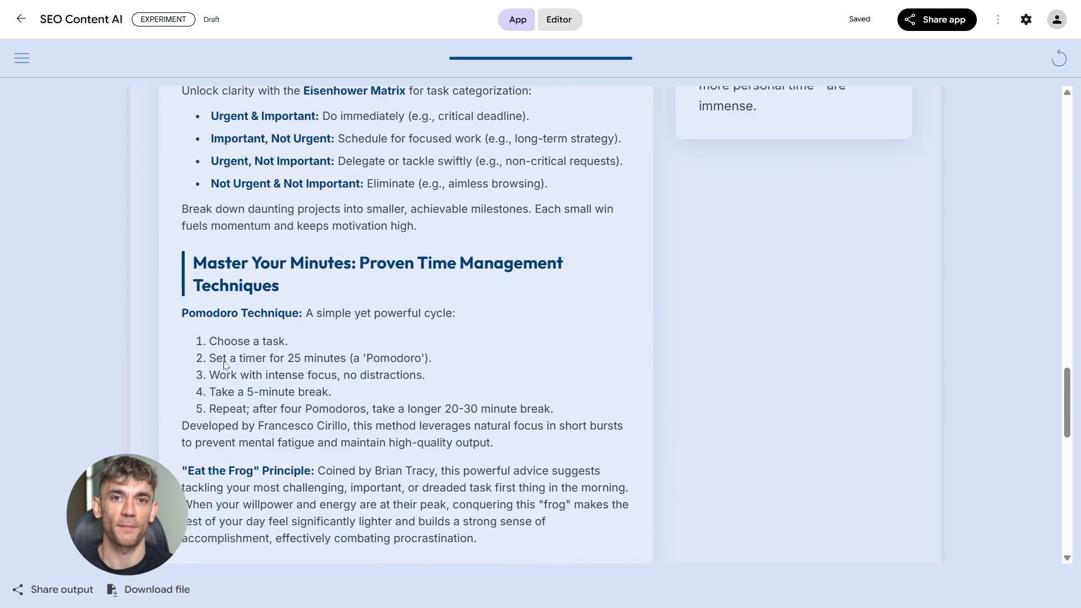
pyautogui.scroll(3, 225, 366)
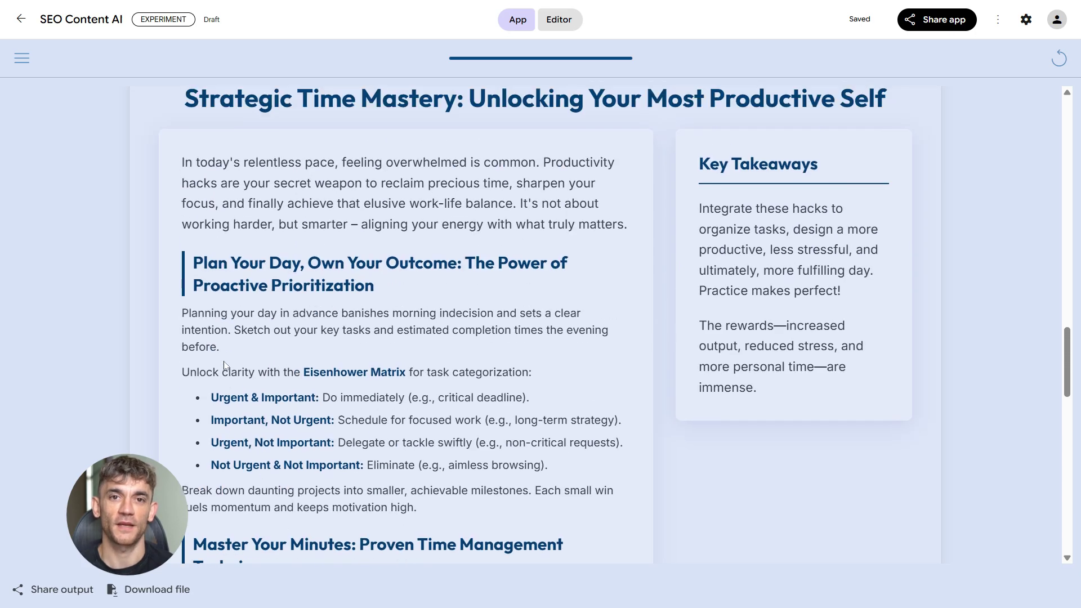
pyautogui.scroll(7, 270, 365)
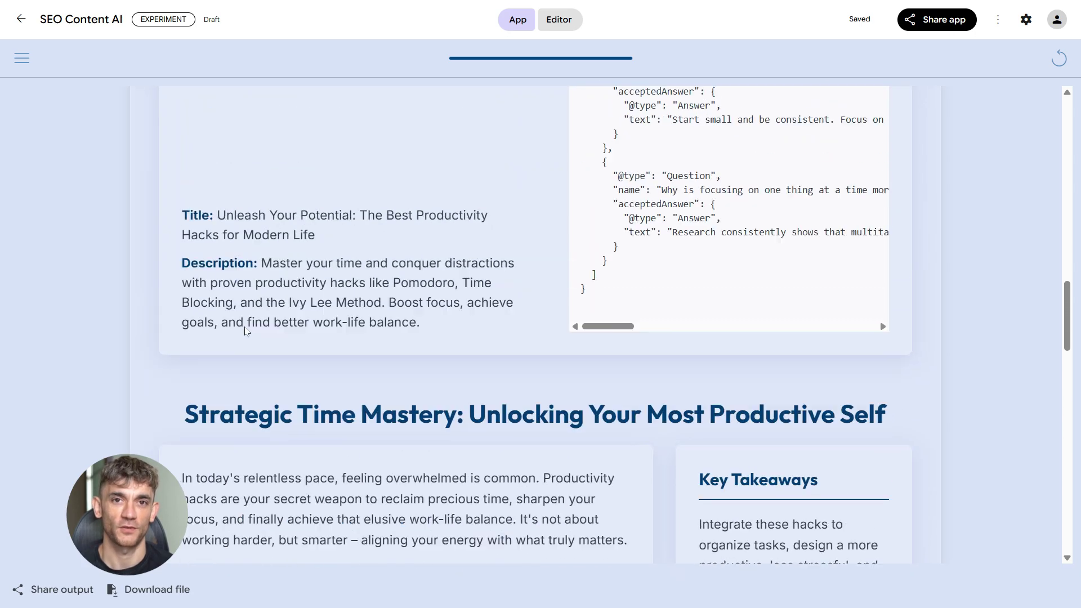
pyautogui.moveTo(193, 262); pyautogui.dragTo(472, 429)
pyautogui.scroll(-3, 474, 428)
pyautogui.scroll(7, 474, 431)
pyautogui.scroll(12, 473, 430)
# Clear the selection and highlight the report title, subtitle and first heading
pyautogui.click(472, 429)
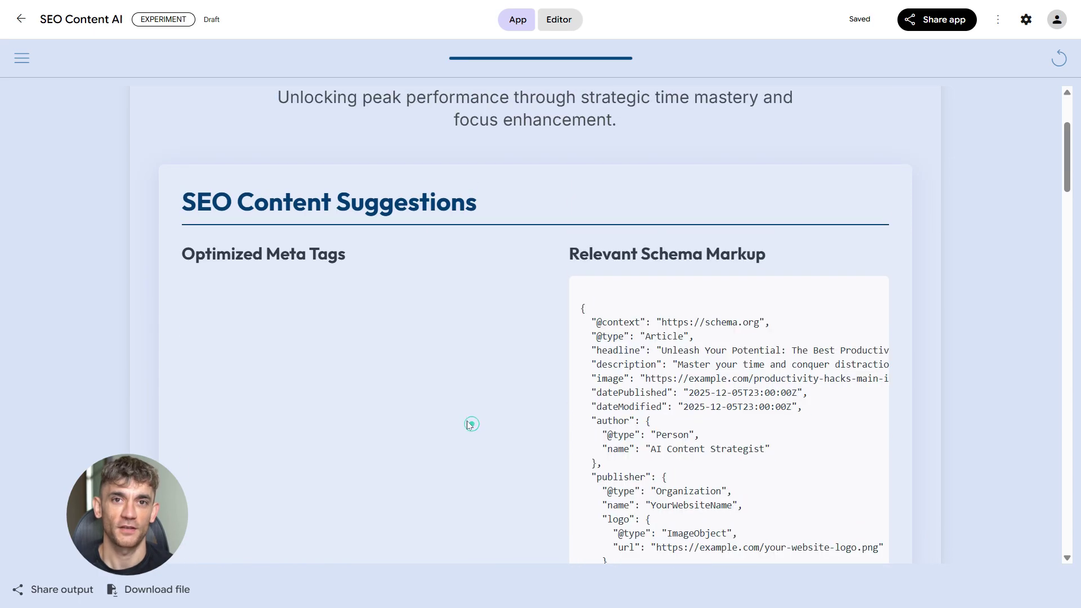
pyautogui.scroll(3, 430, 391)
pyautogui.scroll(-1, 426, 393)
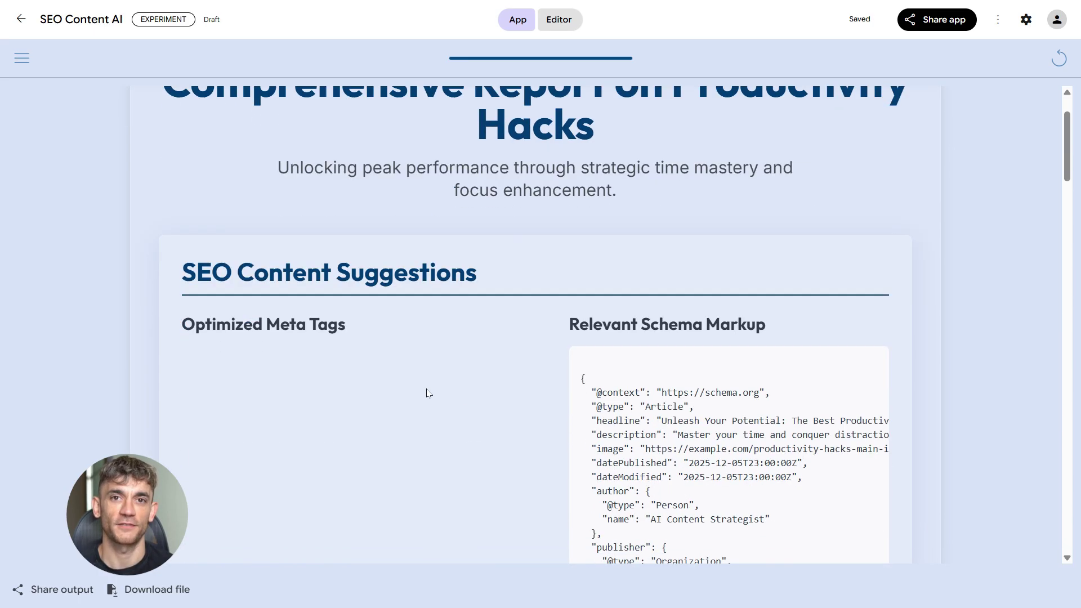
pyautogui.scroll(2, 349, 316)
pyautogui.moveTo(150, 158); pyautogui.dragTo(760, 320)
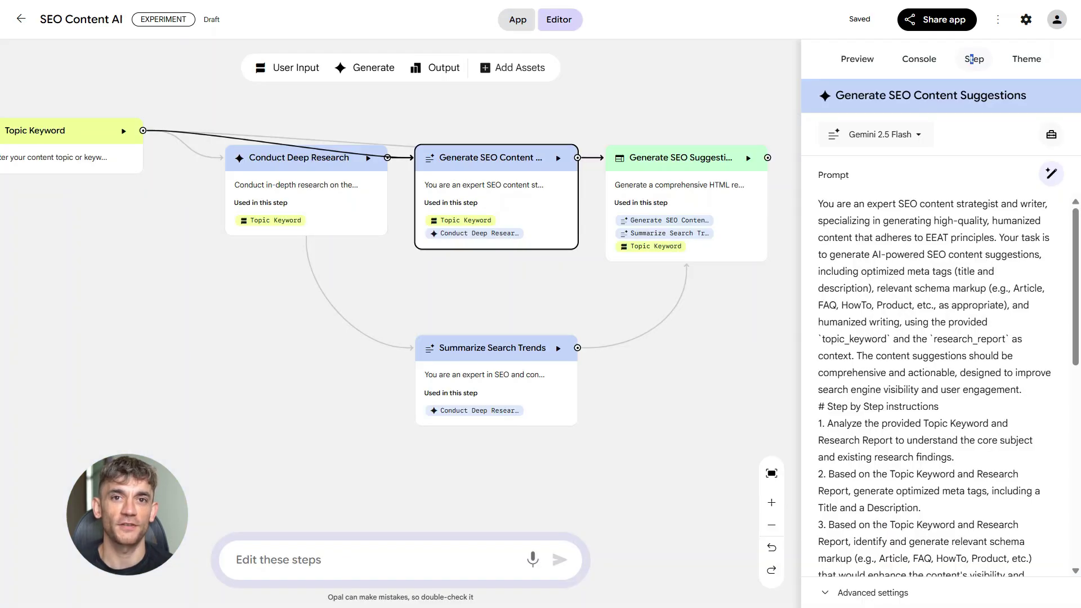
pyautogui.scroll(-4, 935, 383)
pyautogui.scroll(-5, 935, 383)
# Review the Generate SEO Suggestions Report and Summarize Search Trends prompts, widening the step details panel
pyautogui.click(972, 58)
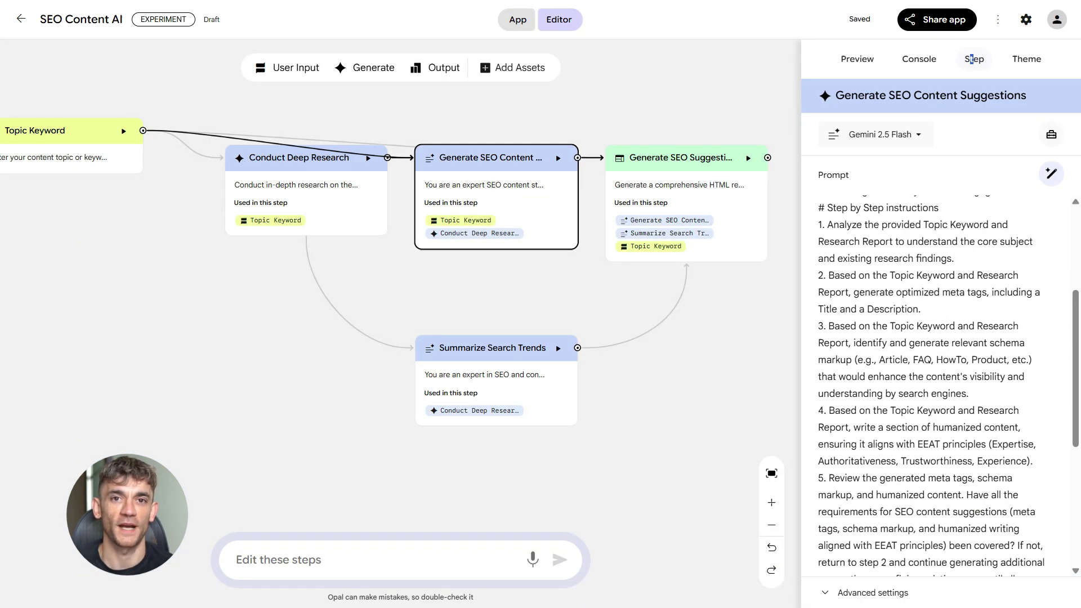
pyautogui.click(635, 191)
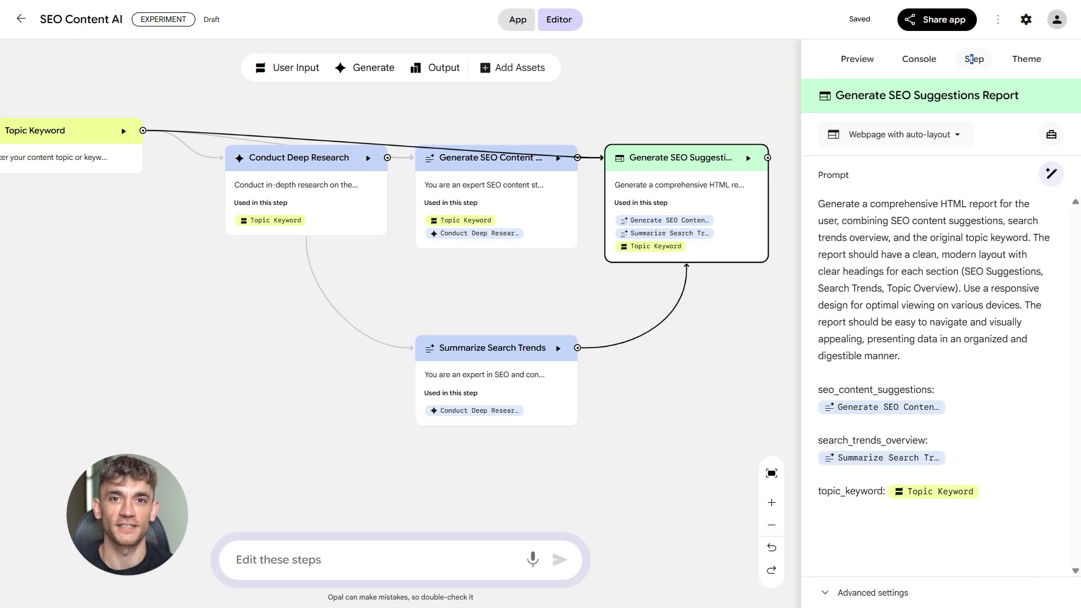
pyautogui.click(495, 383)
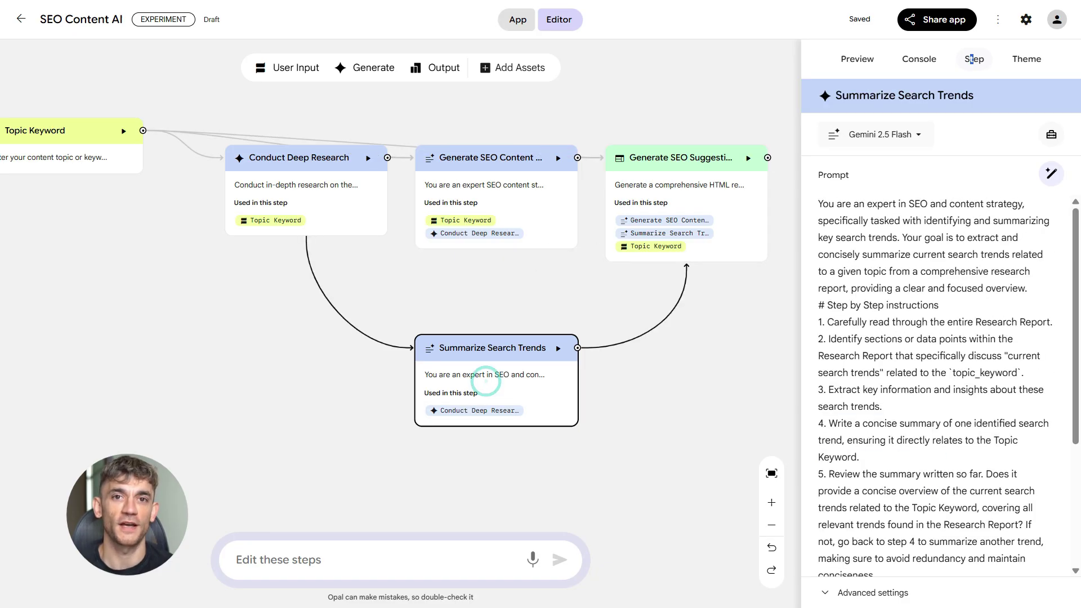
pyautogui.scroll(-3, 937, 383)
pyautogui.scroll(3, 935, 354)
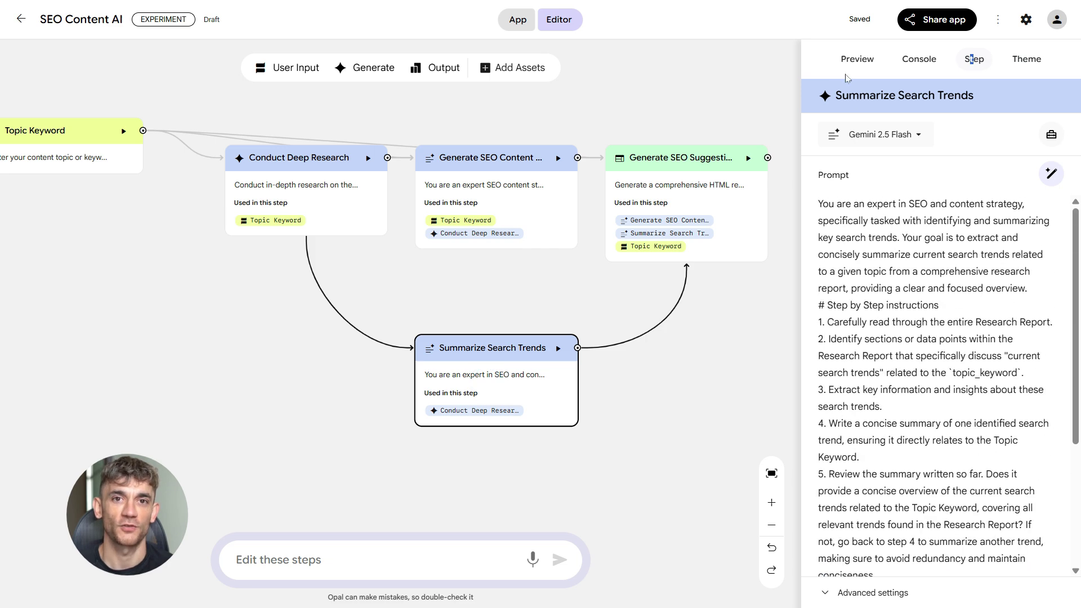
pyautogui.scroll(3, 624, 277)
pyautogui.moveTo(803, 277); pyautogui.dragTo(277, 311)
# Step through the Deep Research, SEO Suggestions, Search Trends and SEO Content Suggestions prompts, ending on Deep Research
pyautogui.click(188, 336)
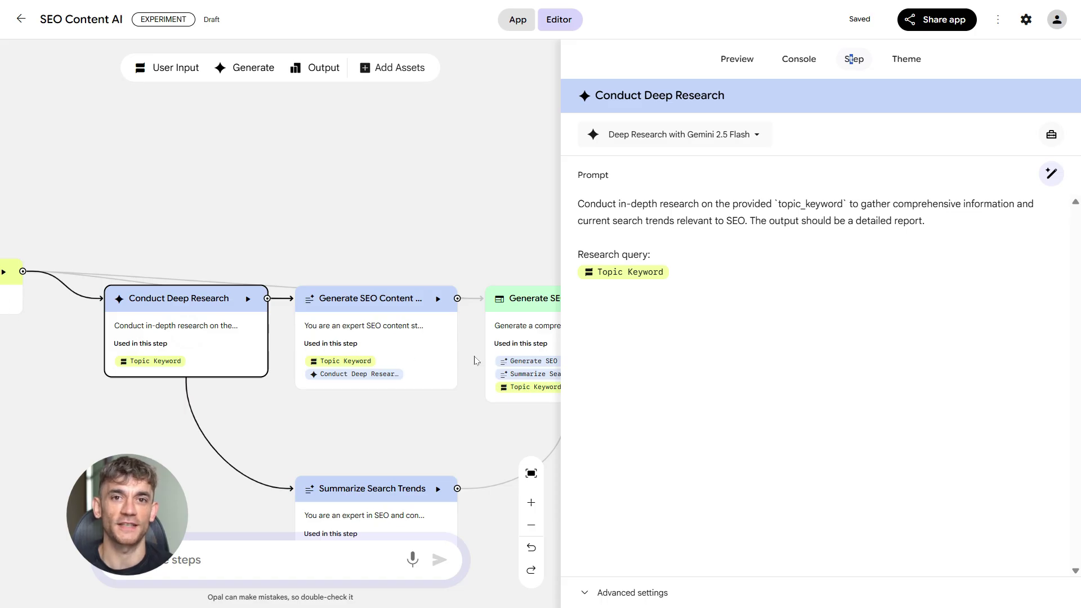
pyautogui.click(502, 349)
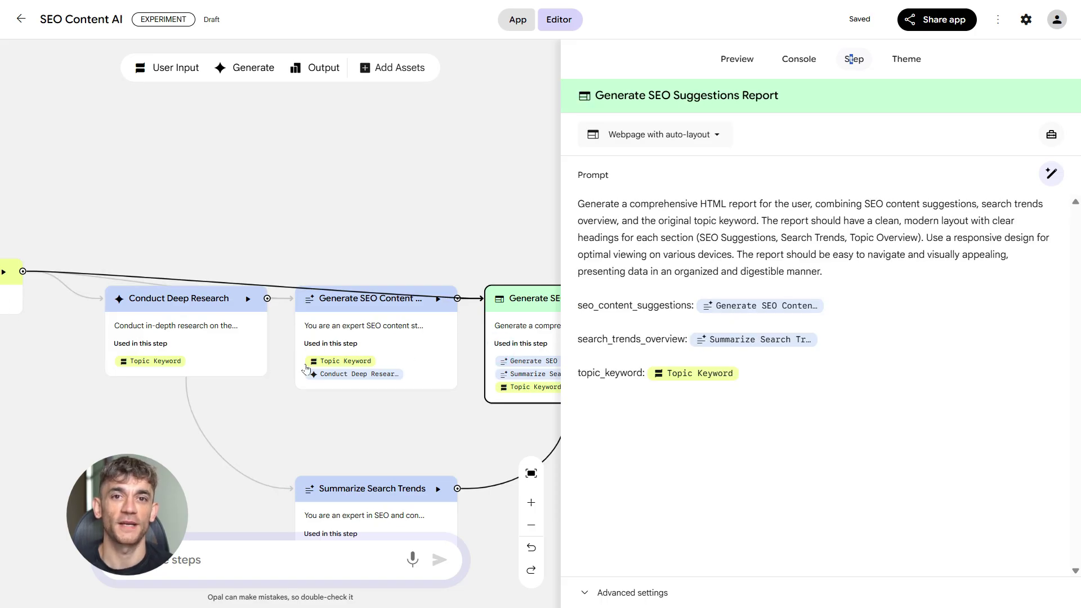
pyautogui.click(376, 516)
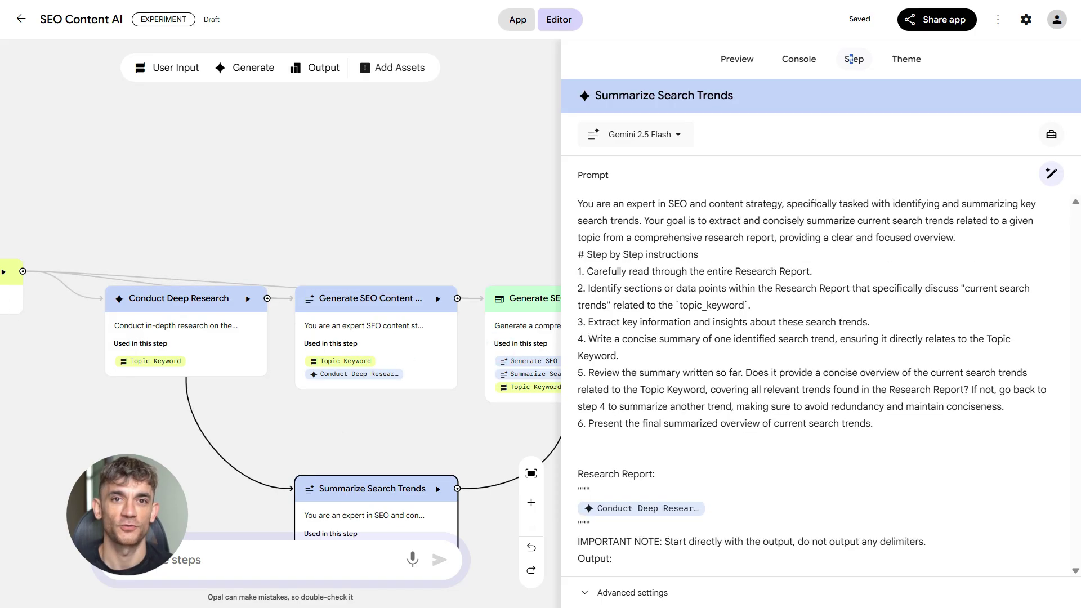
pyautogui.click(359, 354)
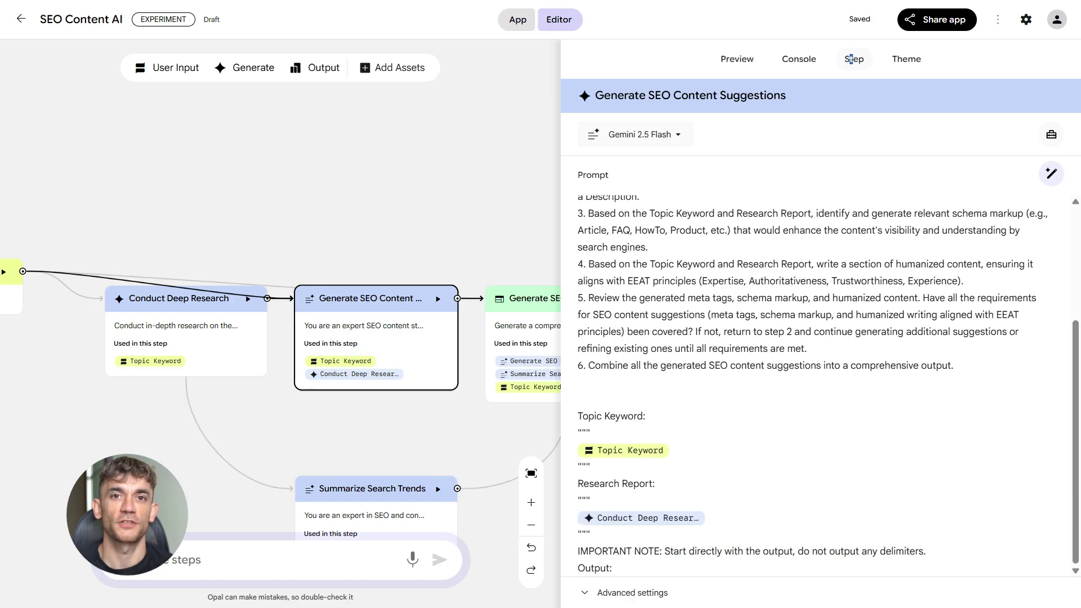
pyautogui.moveTo(953, 365); pyautogui.dragTo(580, 231)
pyautogui.scroll(3, 580, 231)
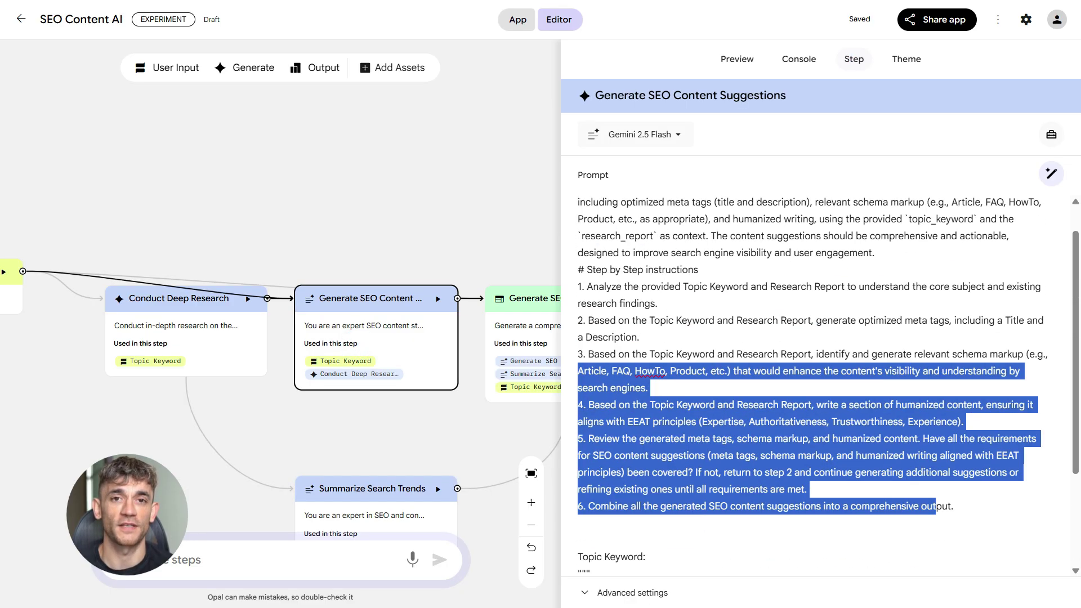
pyautogui.click(659, 318)
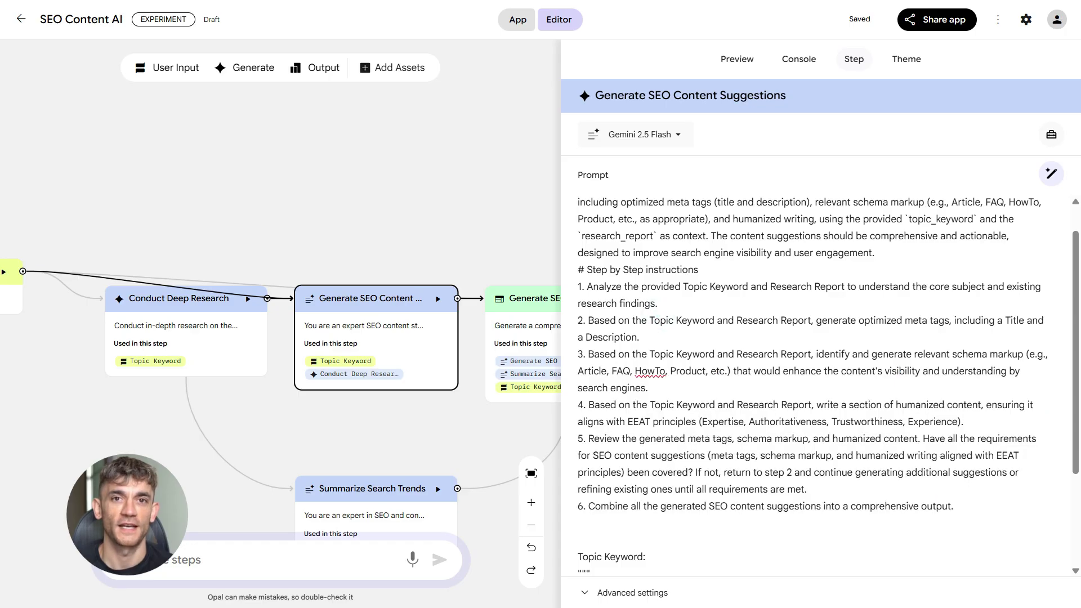
pyautogui.scroll(1, 829, 386)
pyautogui.scroll(-3, 816, 383)
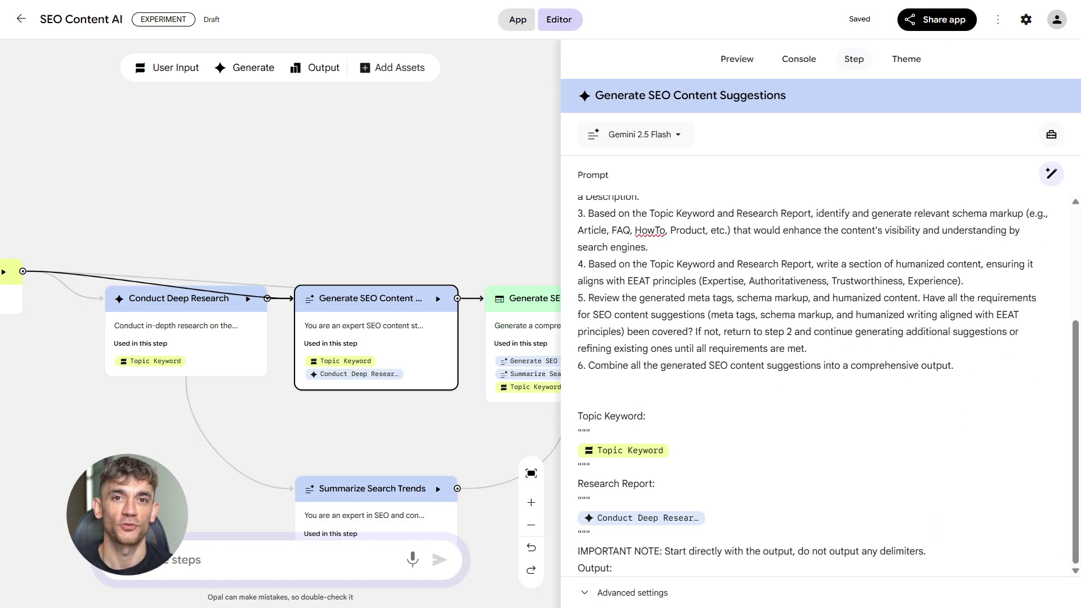
pyautogui.click(497, 337)
pyautogui.click(169, 324)
pyautogui.scroll(-4, 314, 361)
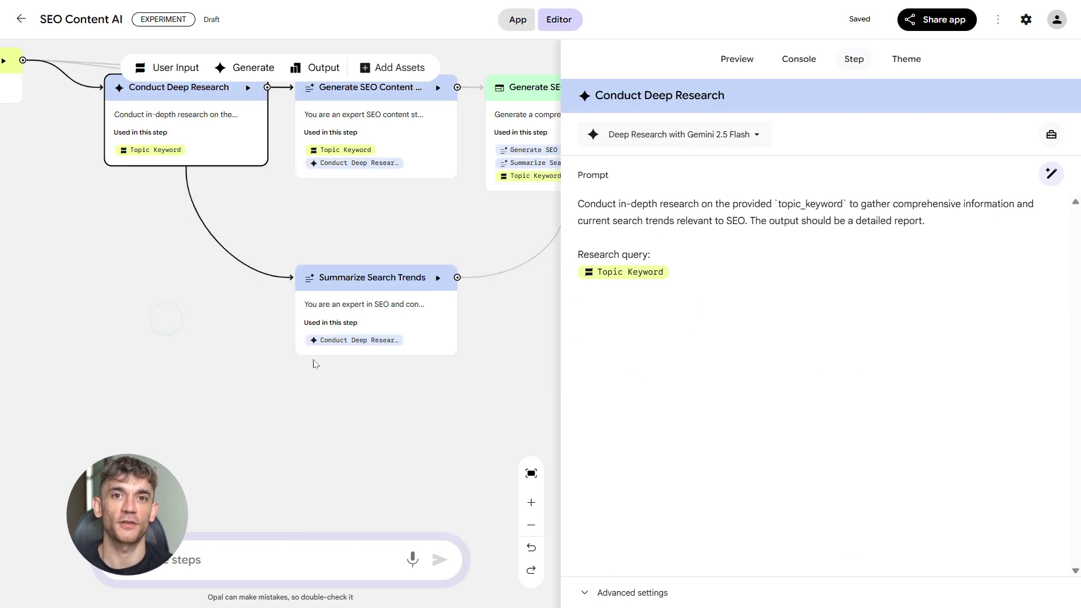
# Show the Summarize Search Trends prompt and read down the generated Meal Prep for Weight Loss HTML report
pyautogui.click(340, 336)
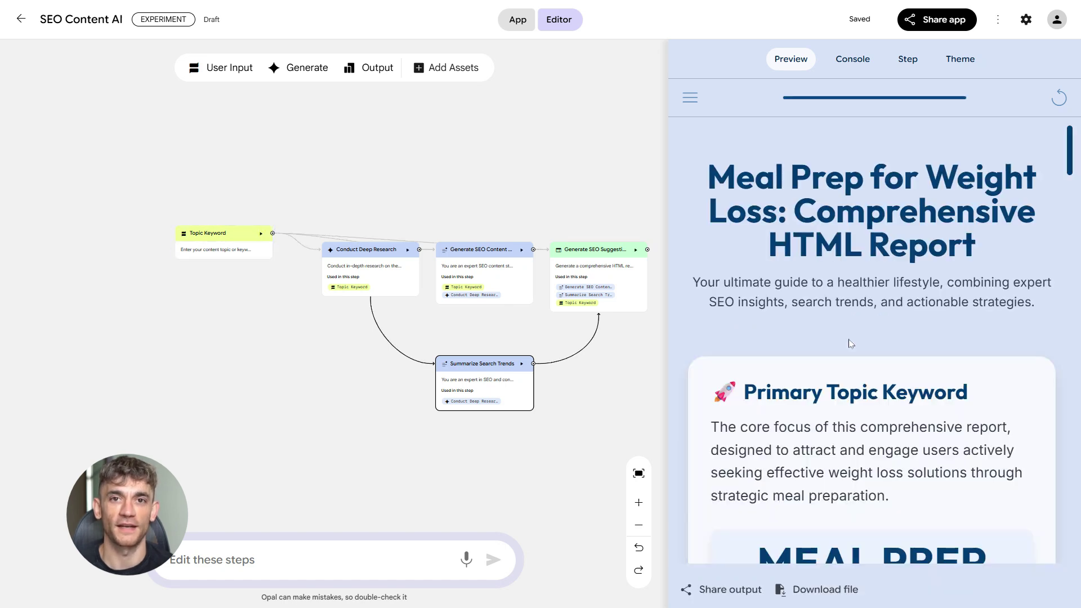
pyautogui.scroll(-9, 850, 342)
pyautogui.scroll(-15, 850, 342)
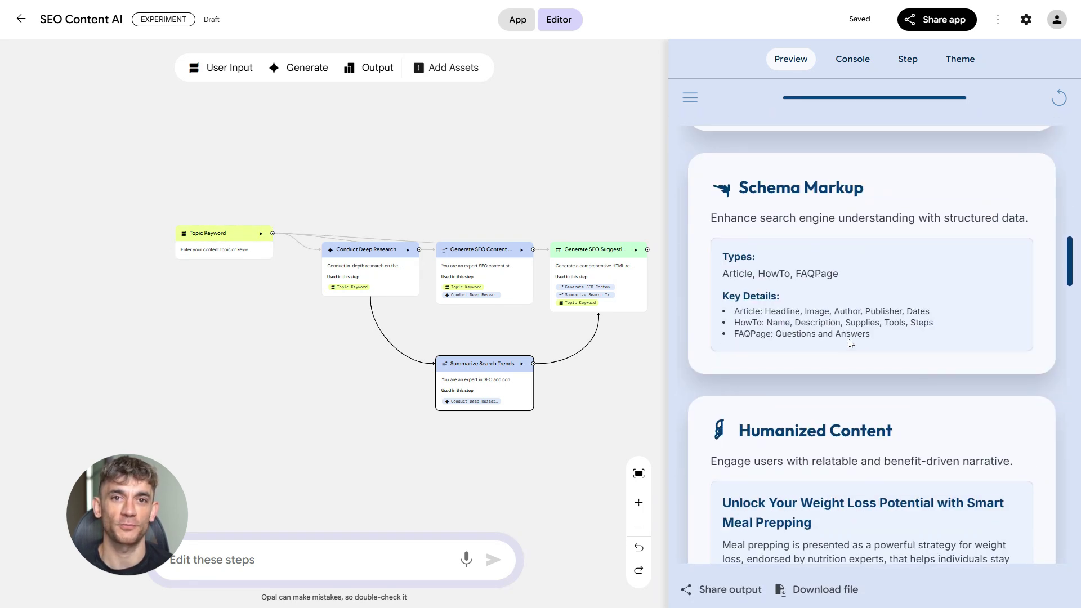
pyautogui.scroll(-20, 851, 342)
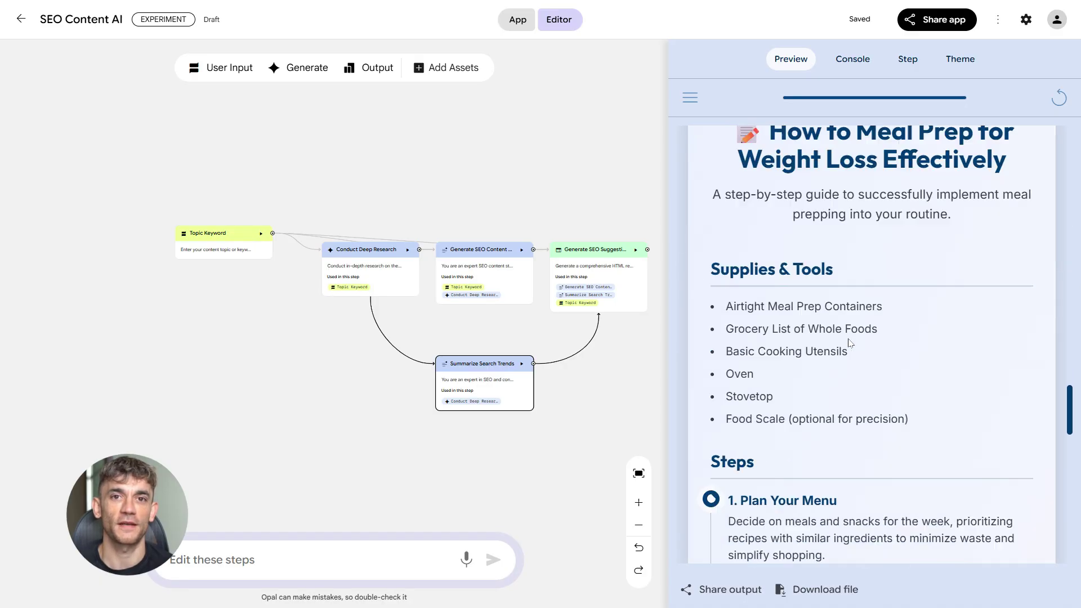
pyautogui.scroll(-4, 850, 343)
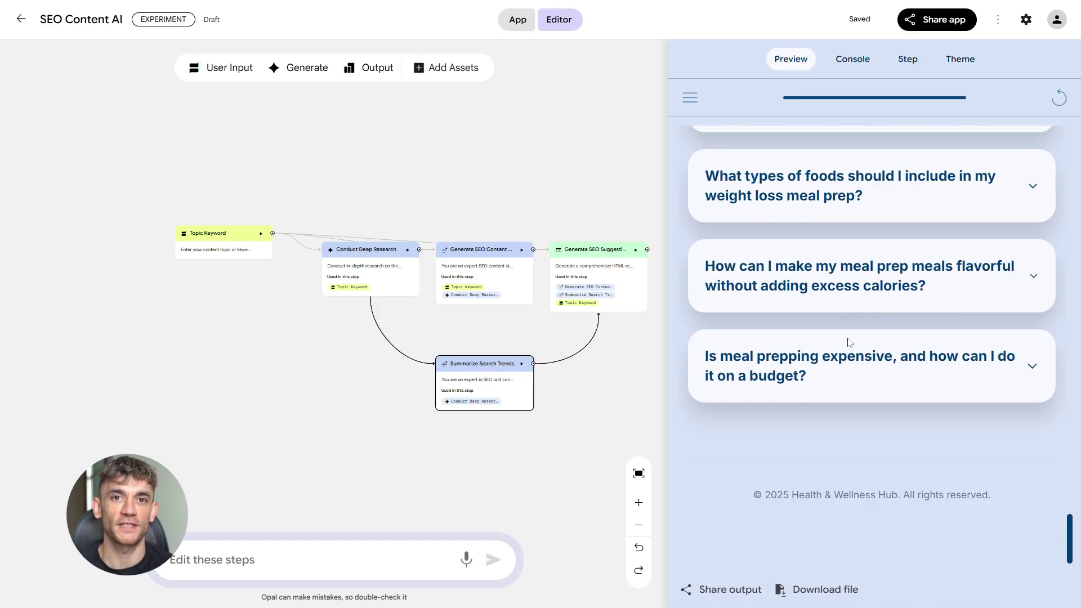
# Switch to the full-width App view and read the Meal Prep for Weight Loss report down to its FAQ
pyautogui.click(505, 25)
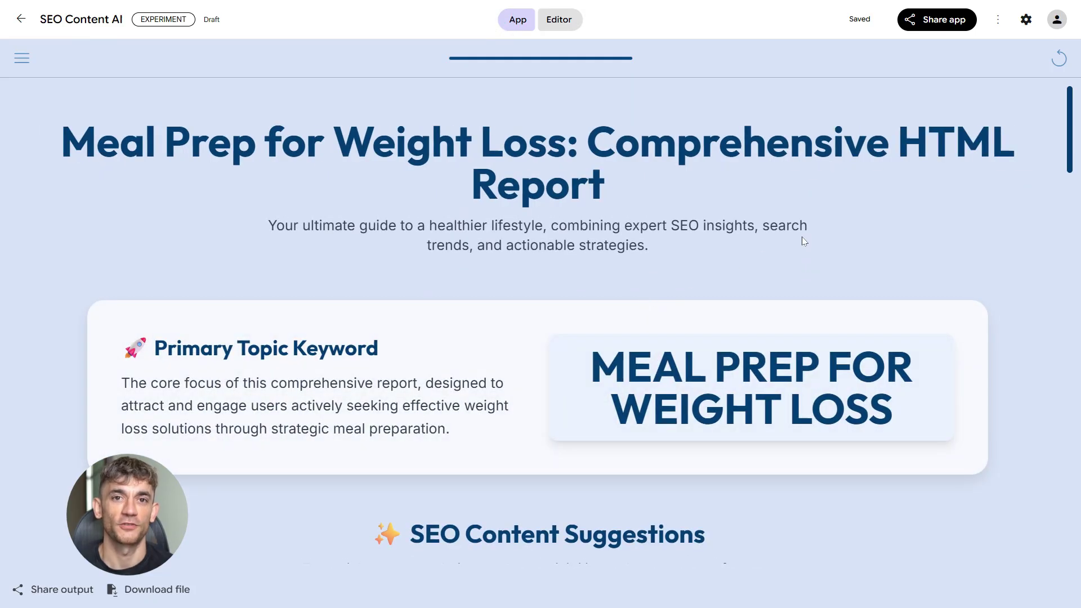
pyautogui.scroll(-15, 803, 241)
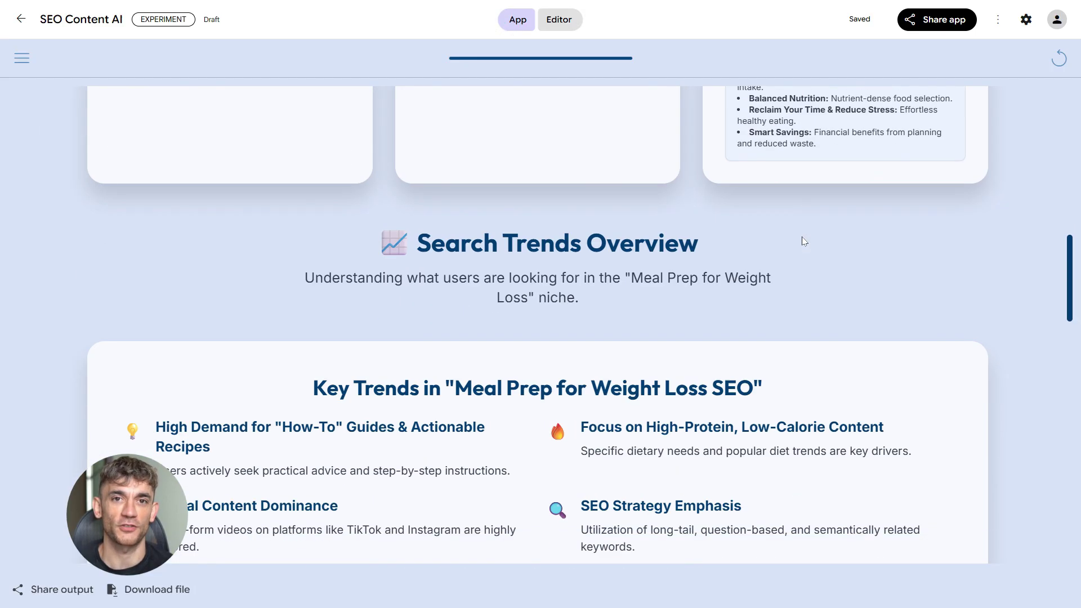
pyautogui.scroll(-7, 804, 241)
pyautogui.scroll(-7, 896, 269)
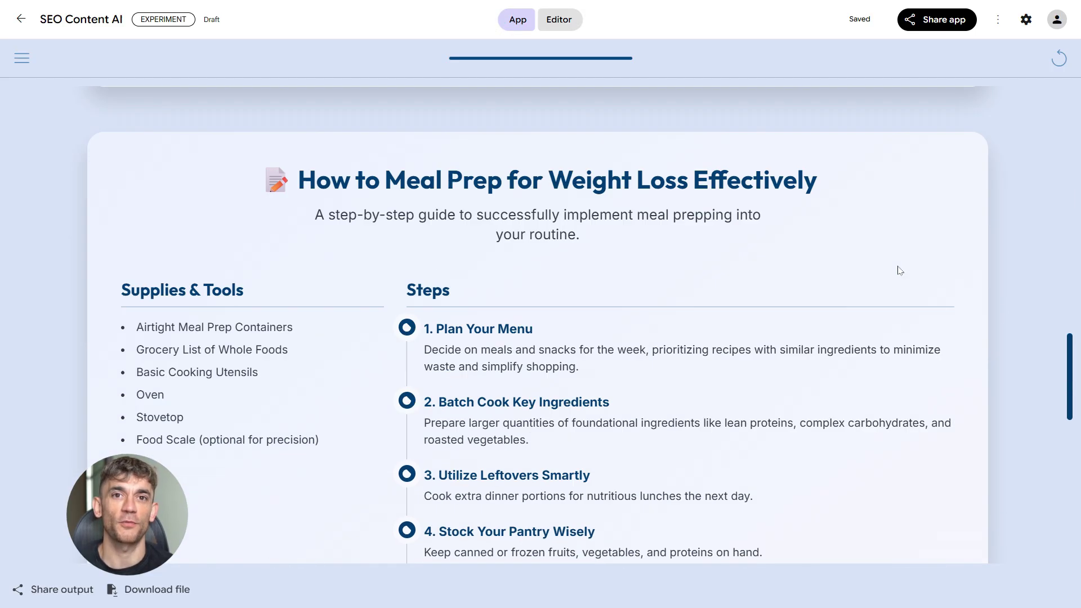
pyautogui.scroll(-9, 900, 271)
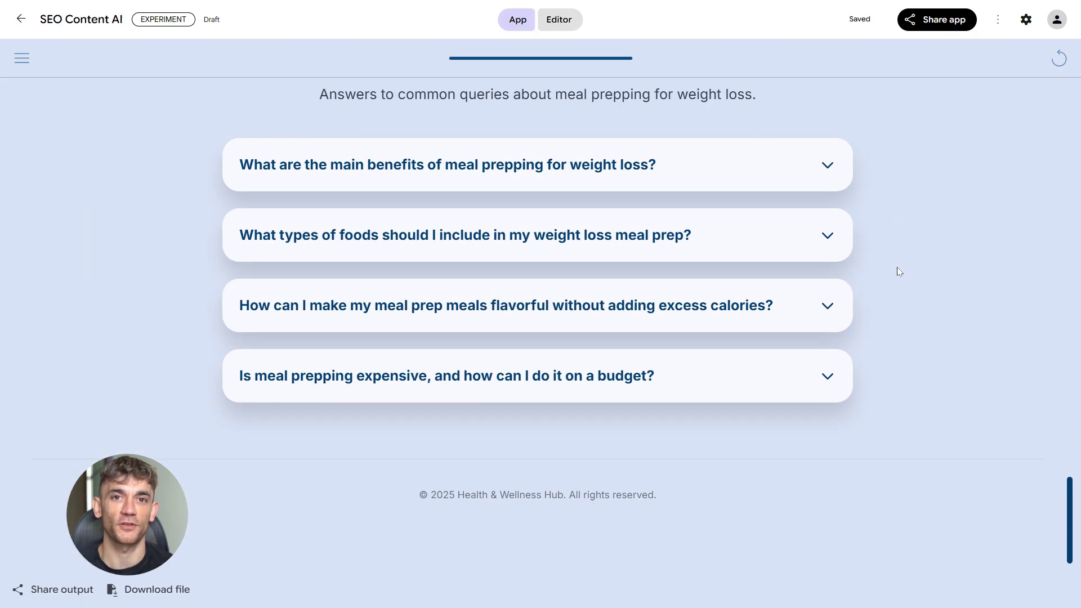
pyautogui.scroll(20, 900, 271)
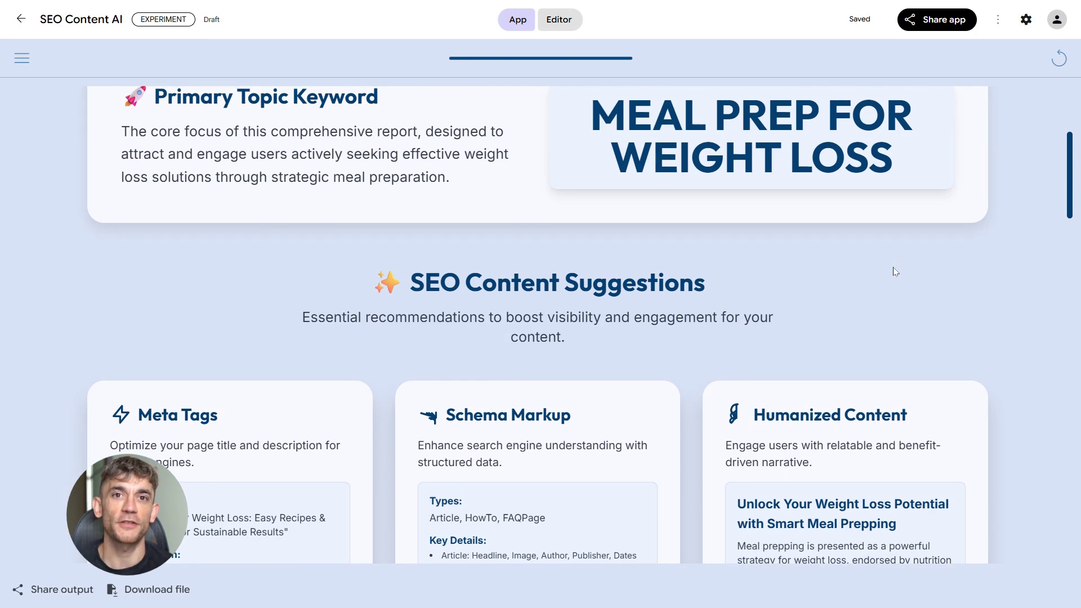
pyautogui.scroll(5, 895, 272)
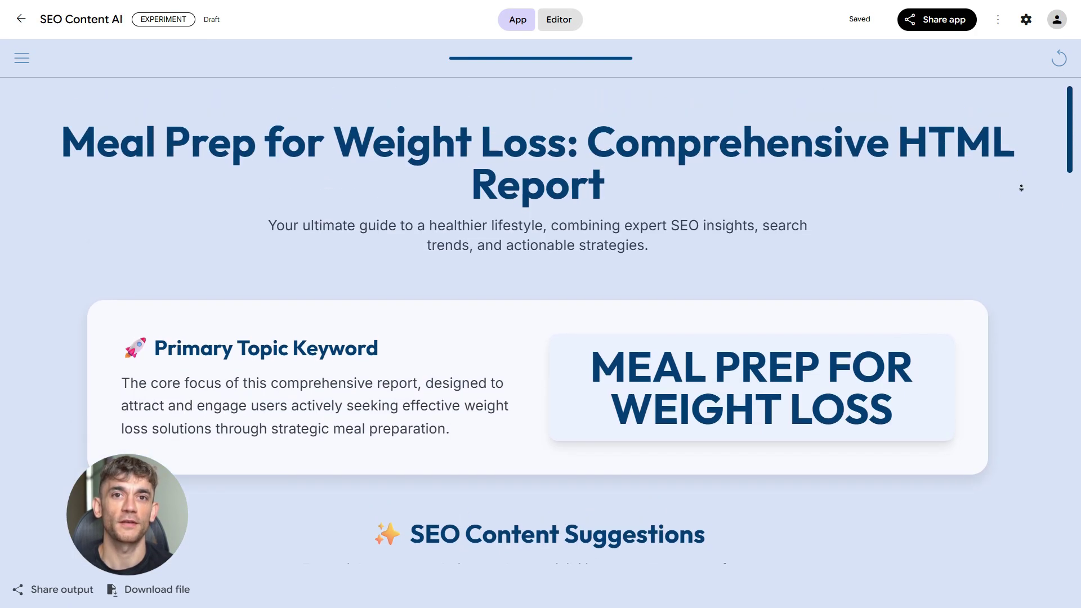
pyautogui.scroll(-9, 1021, 192)
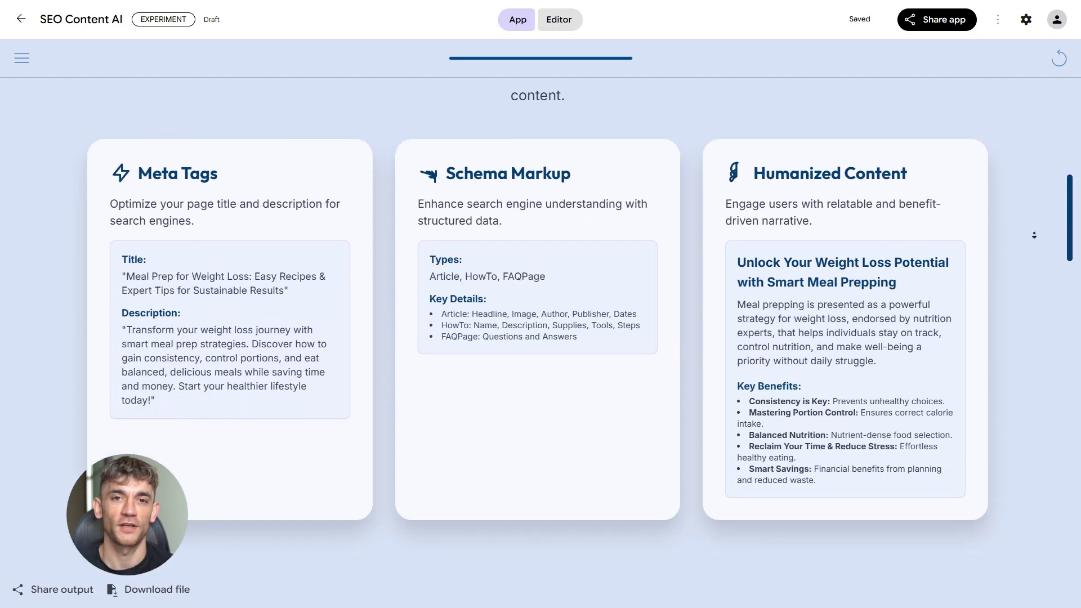
pyautogui.scroll(-12, 1034, 235)
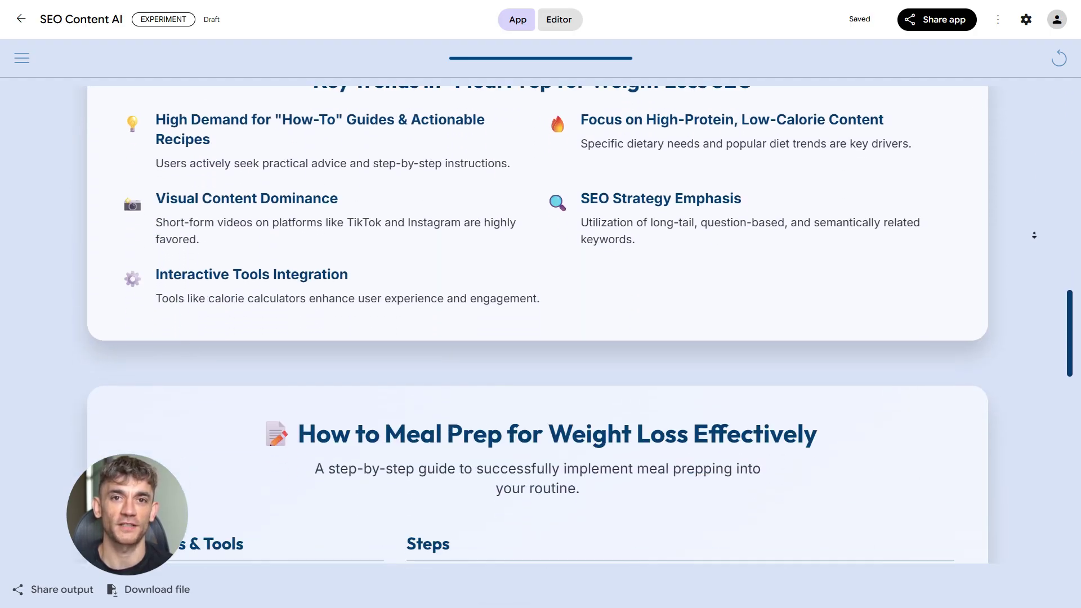
pyautogui.scroll(-12, 1034, 235)
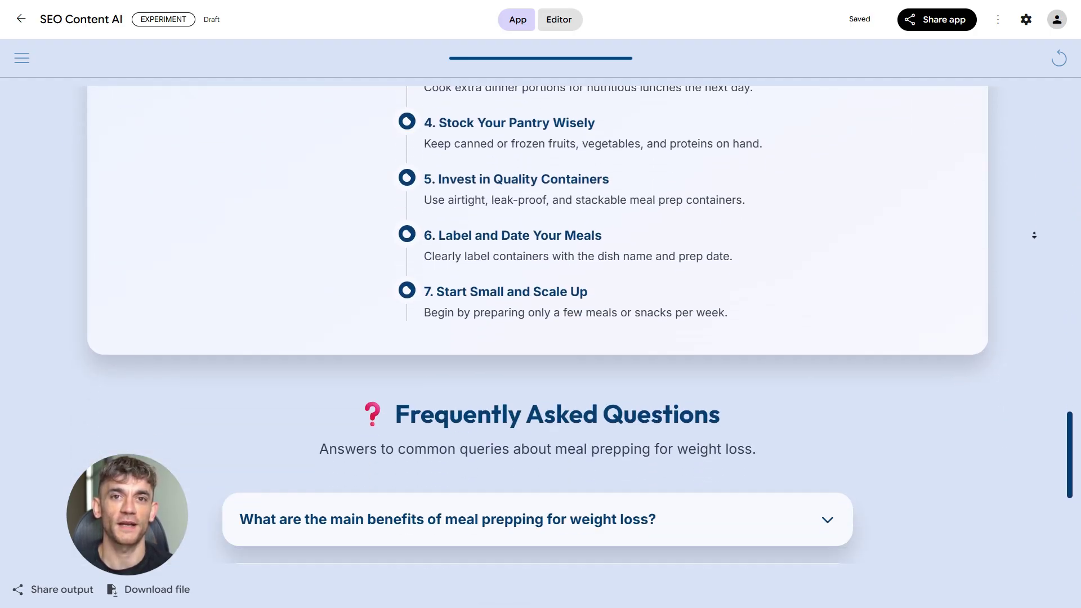
pyautogui.scroll(-6, 1034, 235)
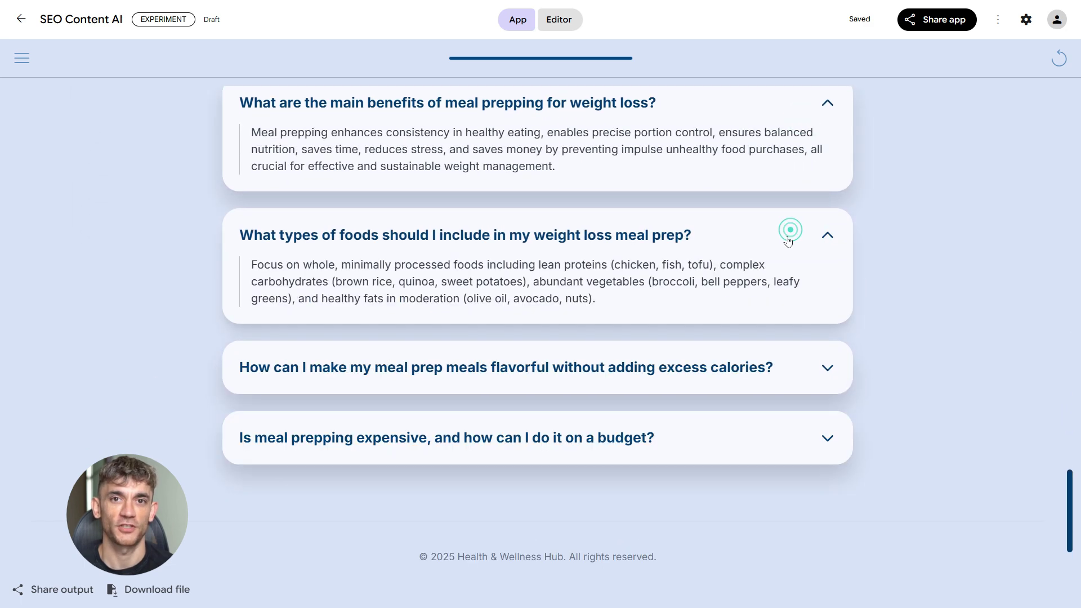
# Expand the budget FAQ answer and review the surrounding sections of the report
pyautogui.click(693, 438)
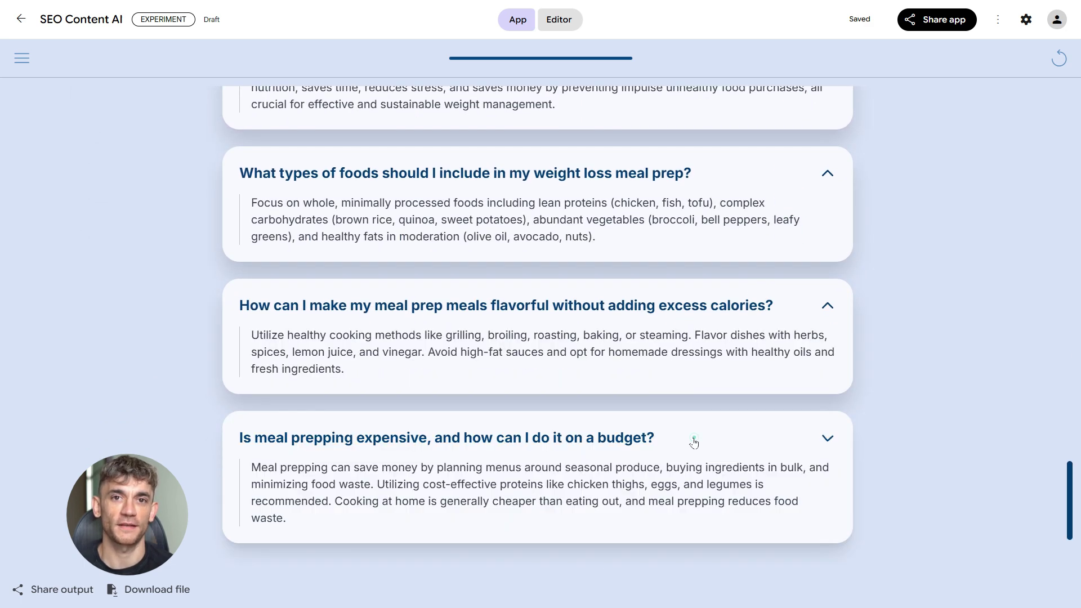
pyautogui.scroll(10, 698, 389)
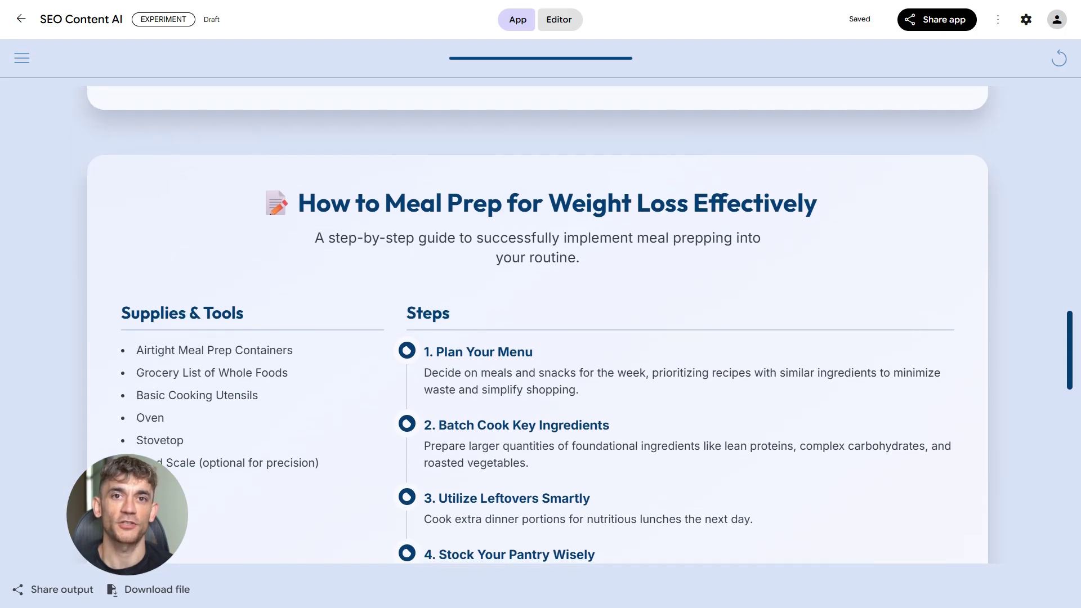
pyautogui.scroll(8, 408, 286)
pyautogui.scroll(8, 407, 285)
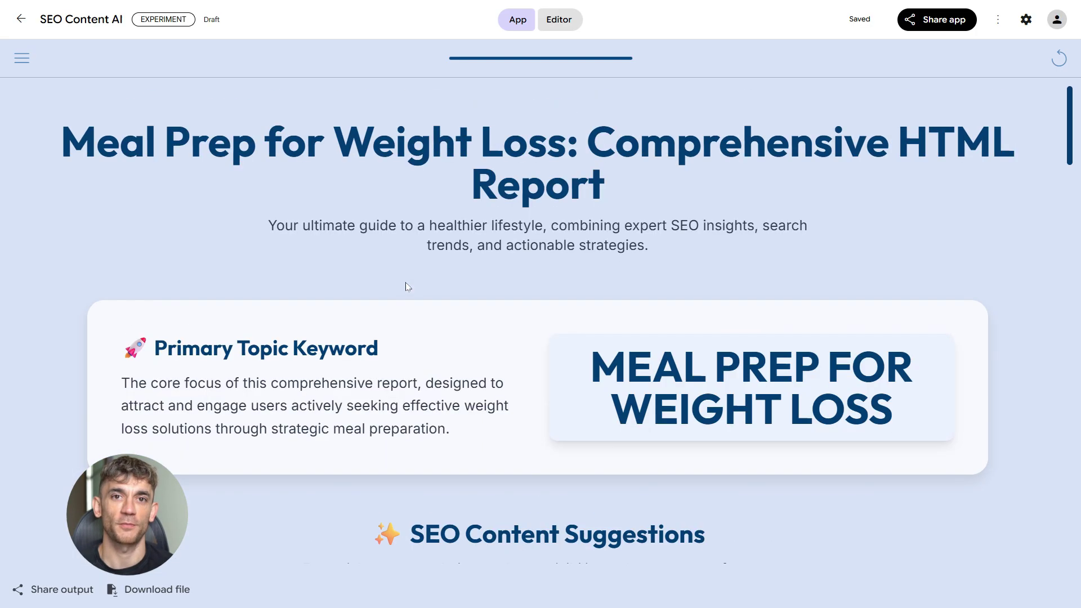
pyautogui.scroll(-10, 417, 367)
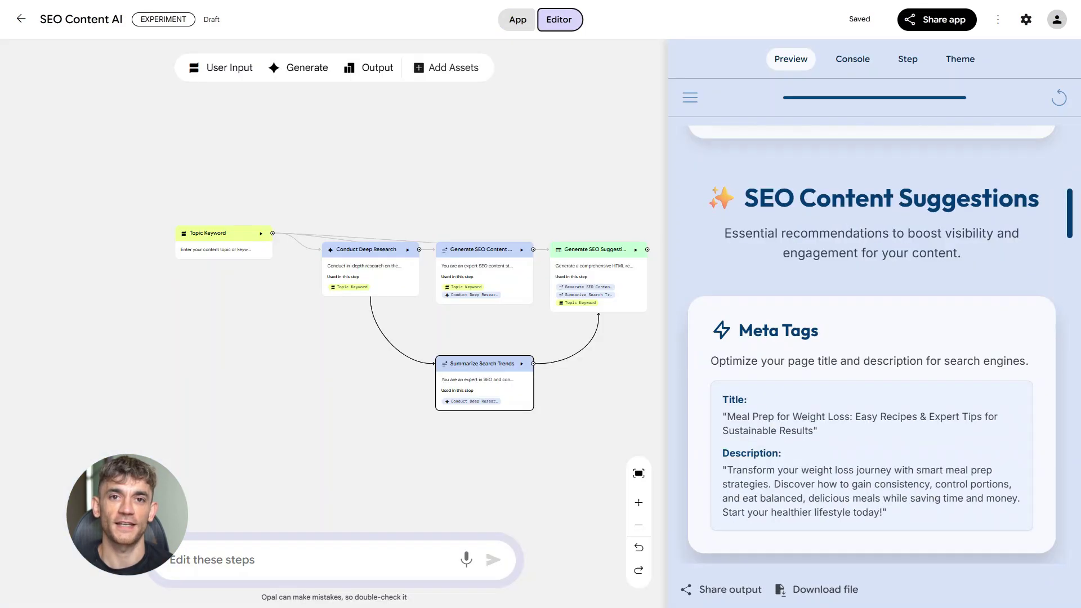
pyautogui.scroll(-15, 839, 218)
pyautogui.scroll(-12, 839, 218)
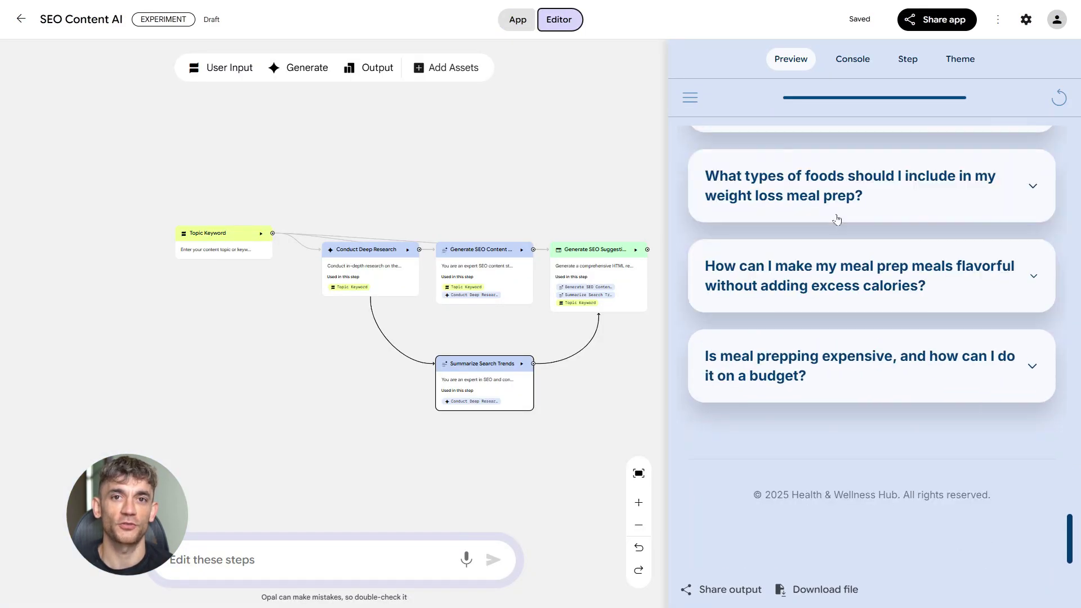
pyautogui.scroll(12, 928, 396)
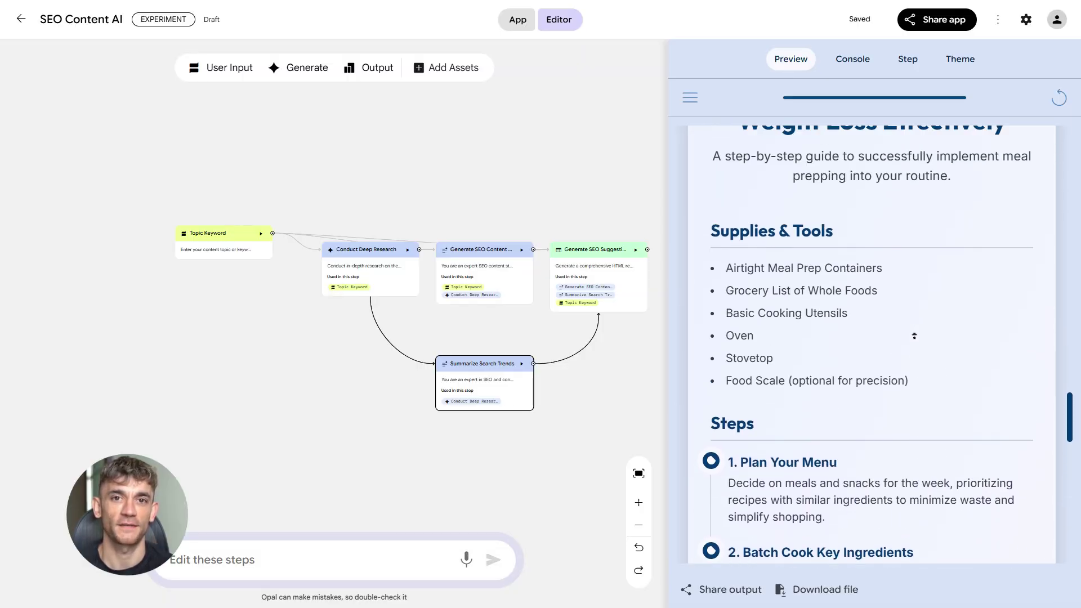
pyautogui.scroll(4, 914, 336)
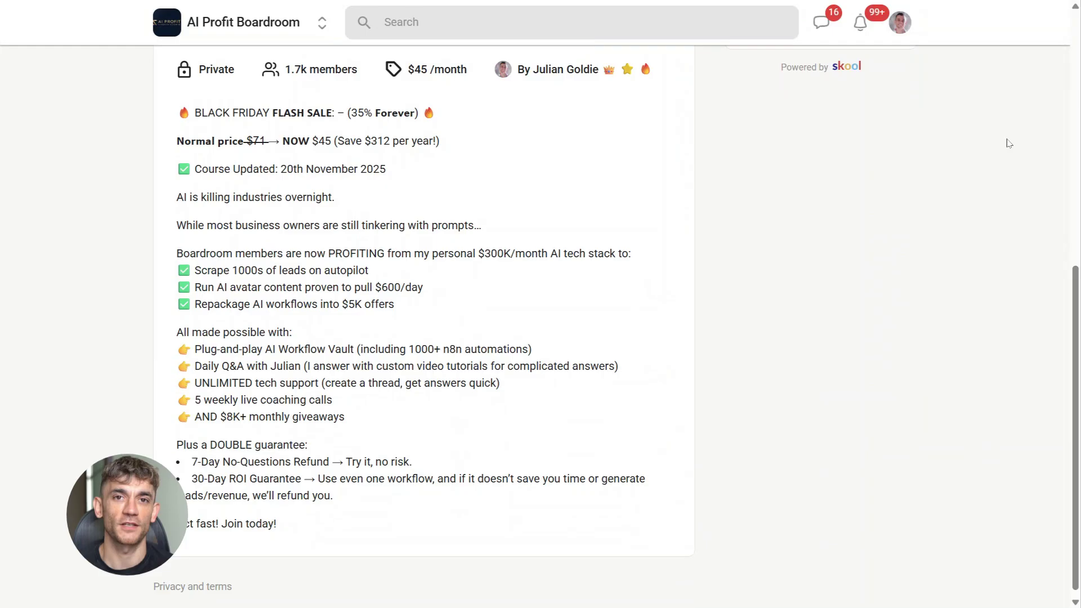
pyautogui.scroll(8, 1007, 143)
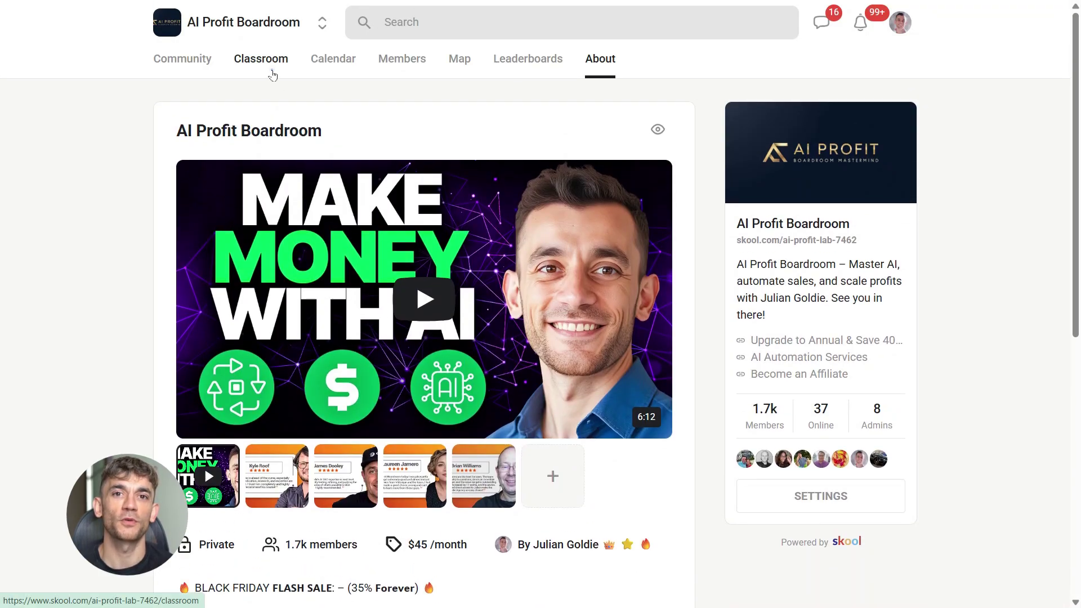
pyautogui.click(264, 59)
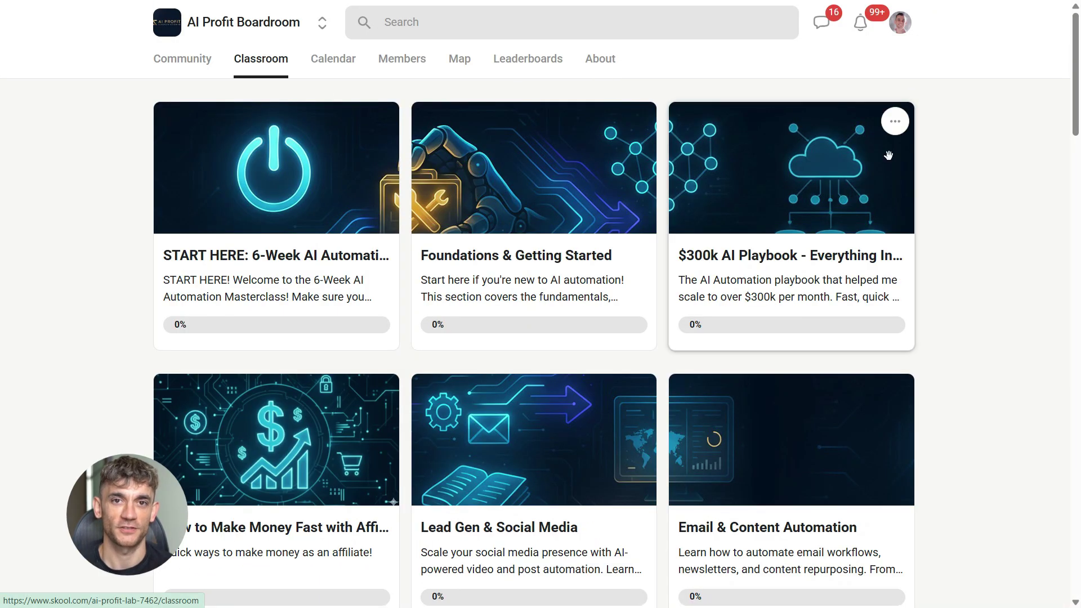
pyautogui.scroll(-10, 1041, 97)
pyautogui.scroll(-12, 1040, 100)
pyautogui.scroll(-10, 1039, 102)
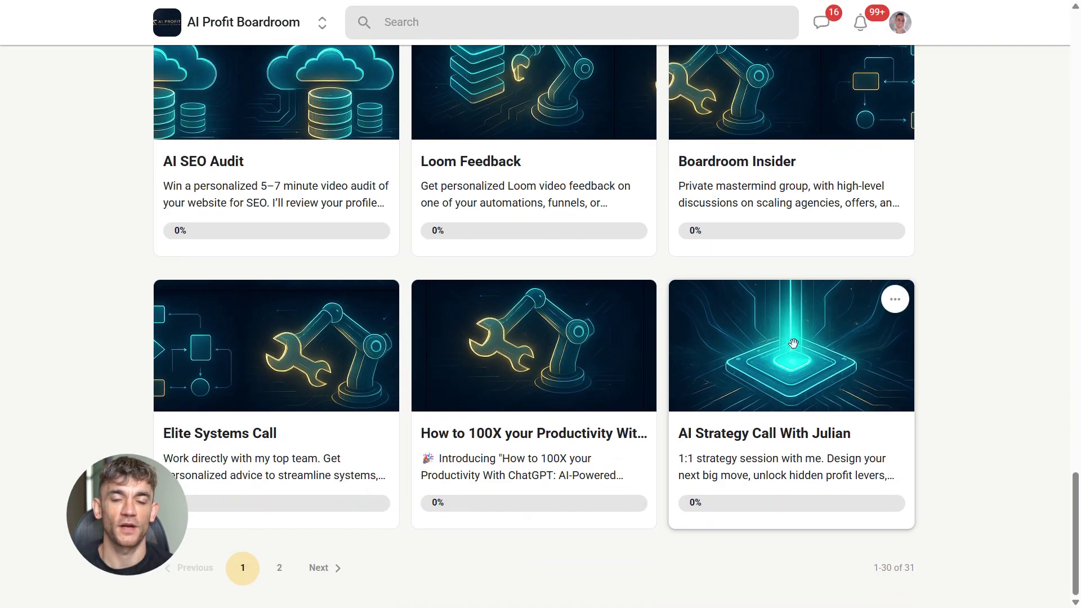
pyautogui.scroll(20, 285, 384)
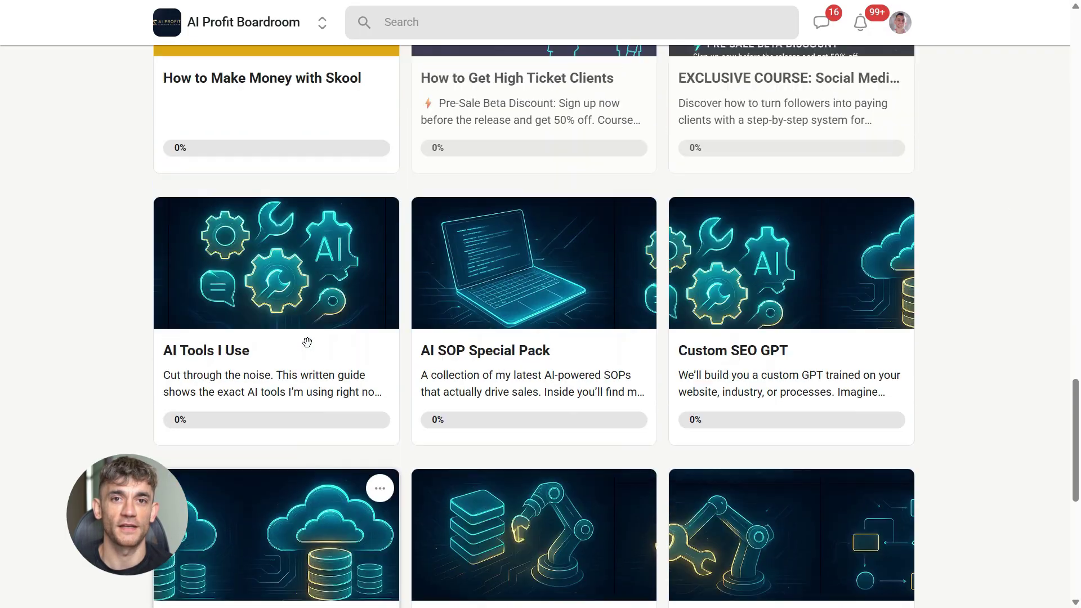
pyautogui.scroll(15, 318, 318)
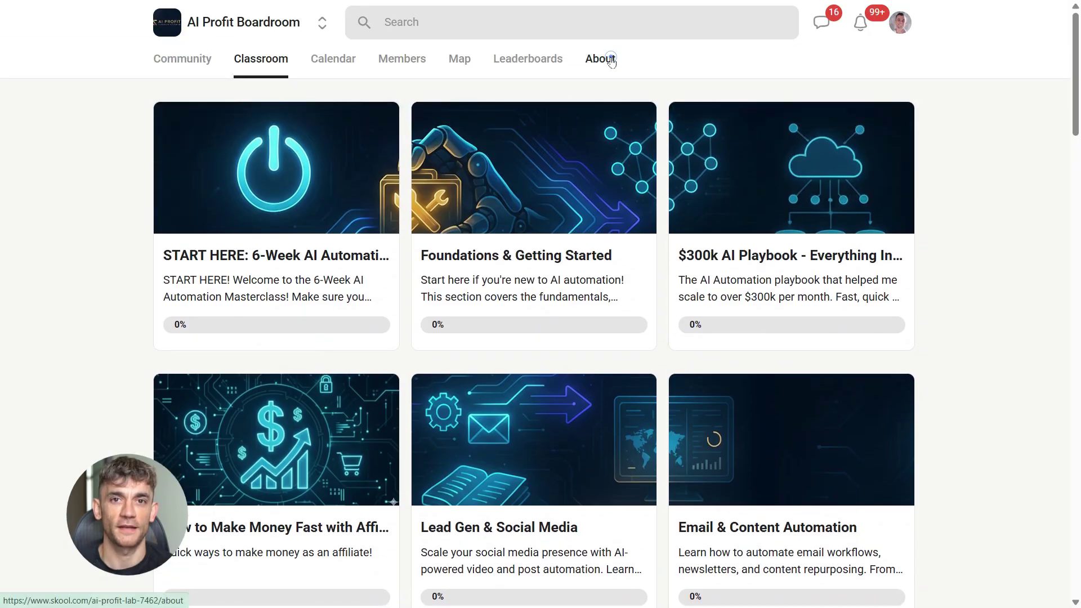
pyautogui.click(611, 61)
pyautogui.scroll(-6, 545, 269)
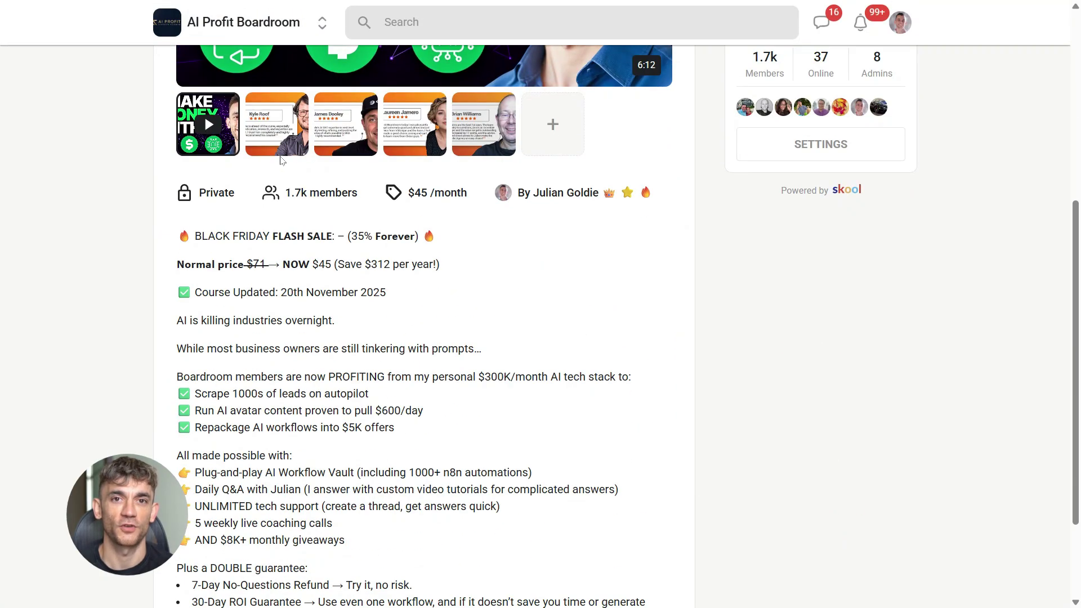